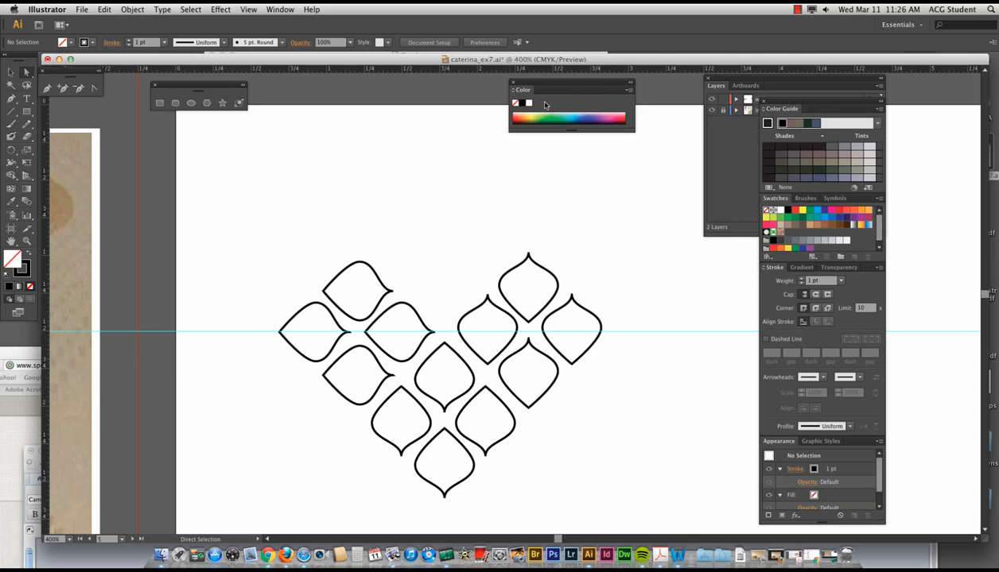
- Select the group of four sideways motifs and fill it with a green from the color spectrum
left_click(11, 72)
left_click(340, 274)
left_click(560, 116)
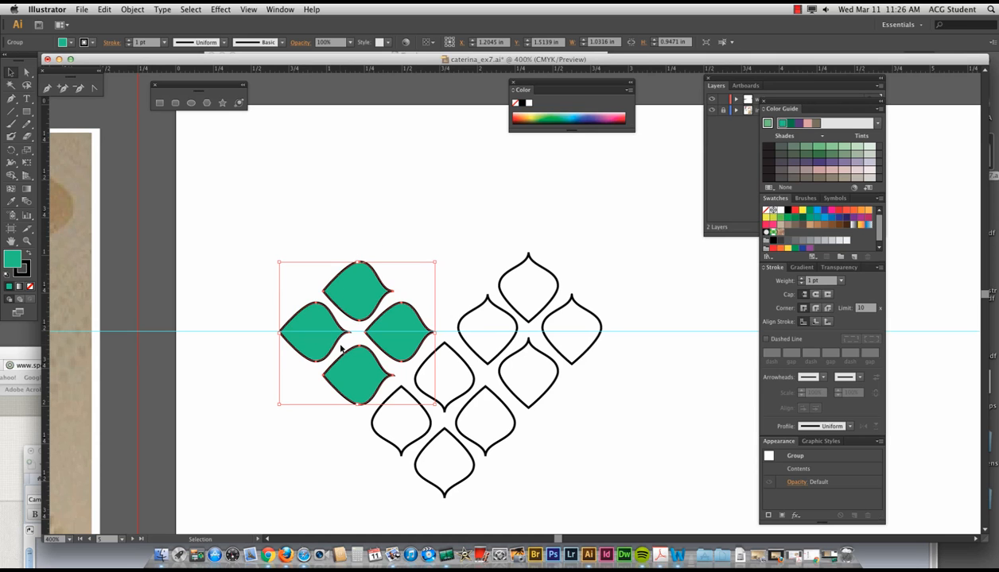
- Sample the olive green of the trousers in the outfit collage onto the selected motif group with the Eyedropper
key("super+plus")
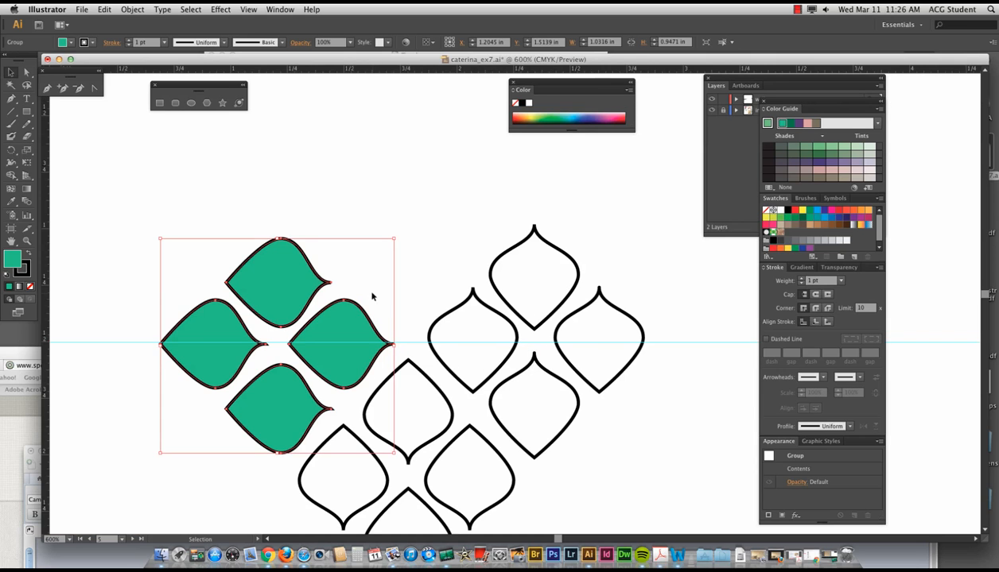
left_click_drag(263, 350, 372, 243)
left_click_drag(191, 228, 430, 387)
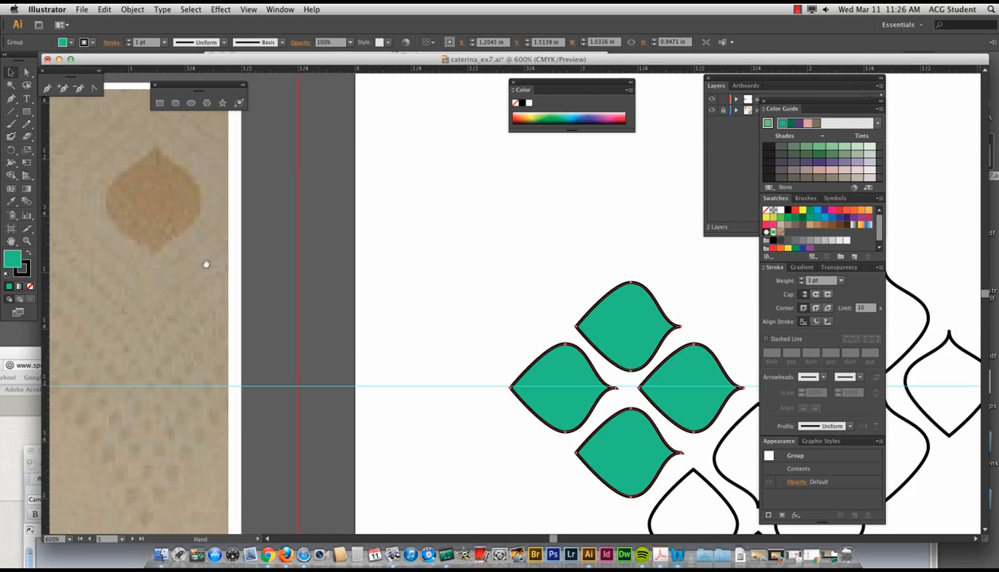
left_click_drag(203, 261, 366, 305)
left_click_drag(216, 239, 417, 357)
left_click_drag(256, 295, 309, 426)
left_click_drag(338, 230, 124, 328)
left_click_drag(196, 185, 223, 289)
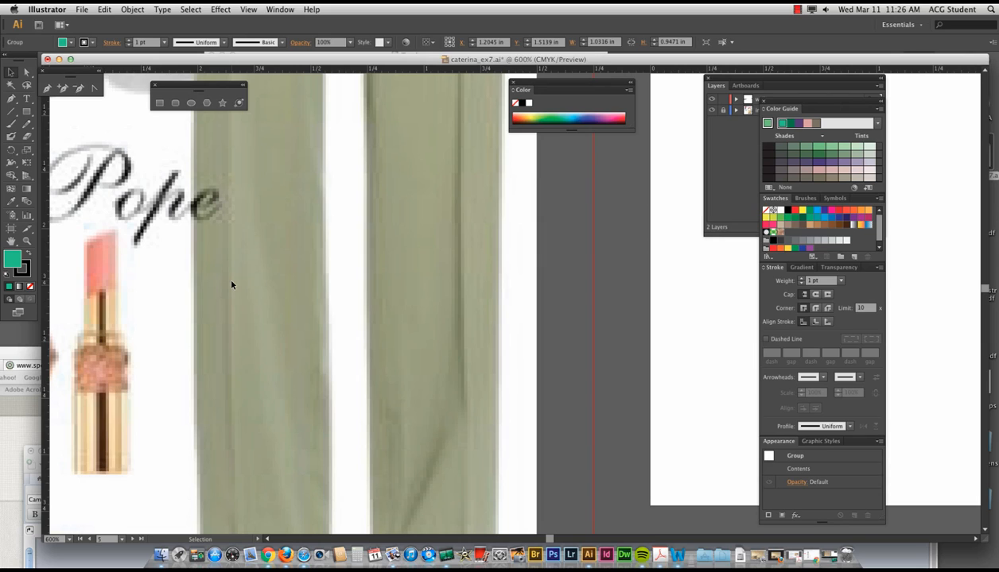
key("i")
left_click(277, 237)
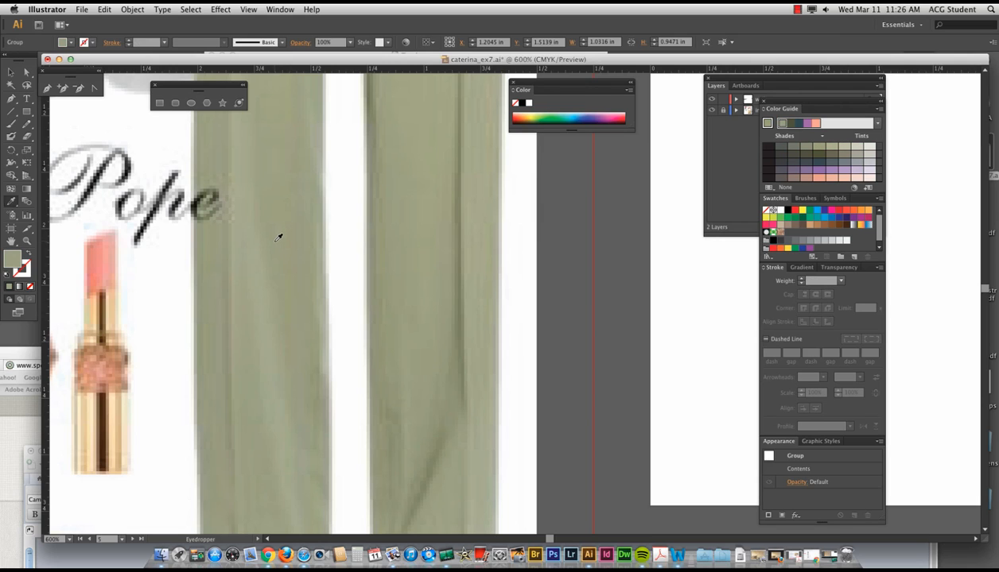
- Try the Complementary 2 and Analogous harmony rules on the sampled olive color in the Color Guide
mouse_move(787, 104)
left_mouse_down()
mouse_move(630, 159)
mouse_move(741, 83)
left_mouse_up()
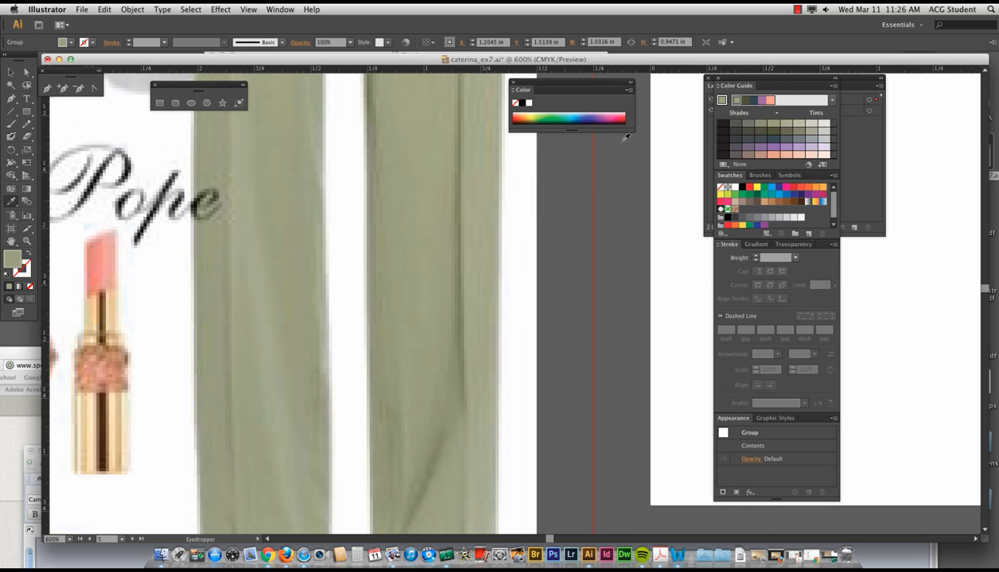
left_click(832, 101)
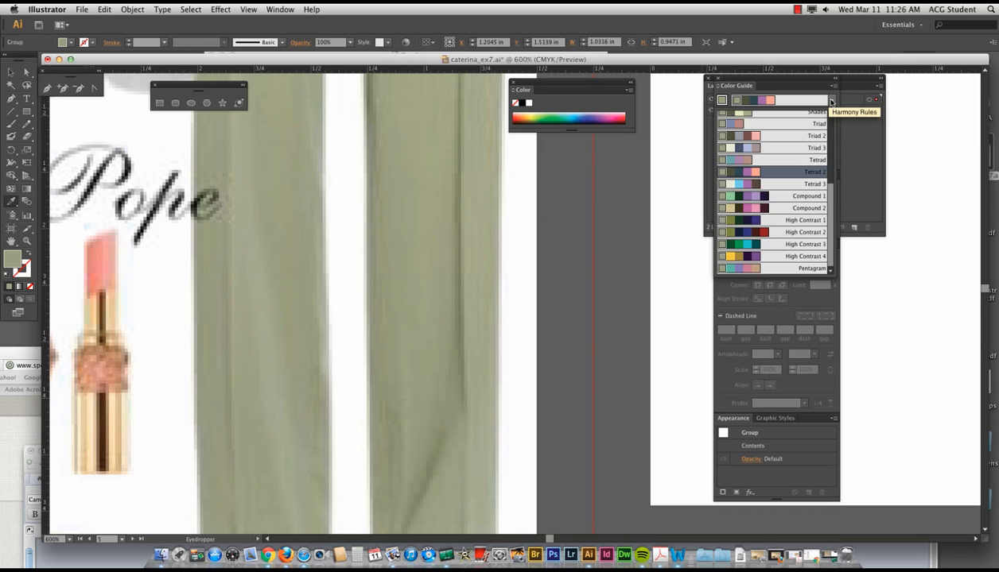
scroll(828, 180, "up", 5)
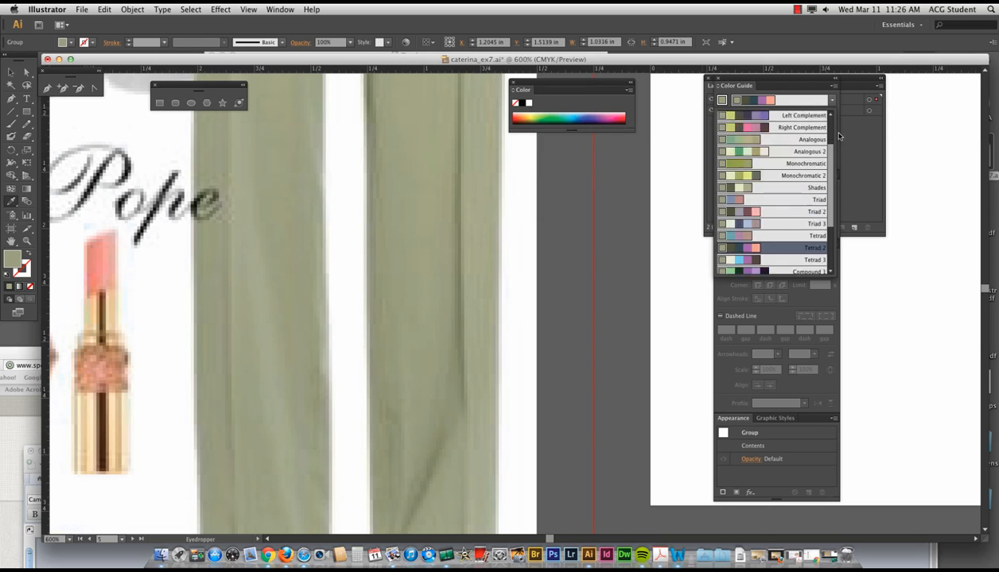
left_click(770, 140)
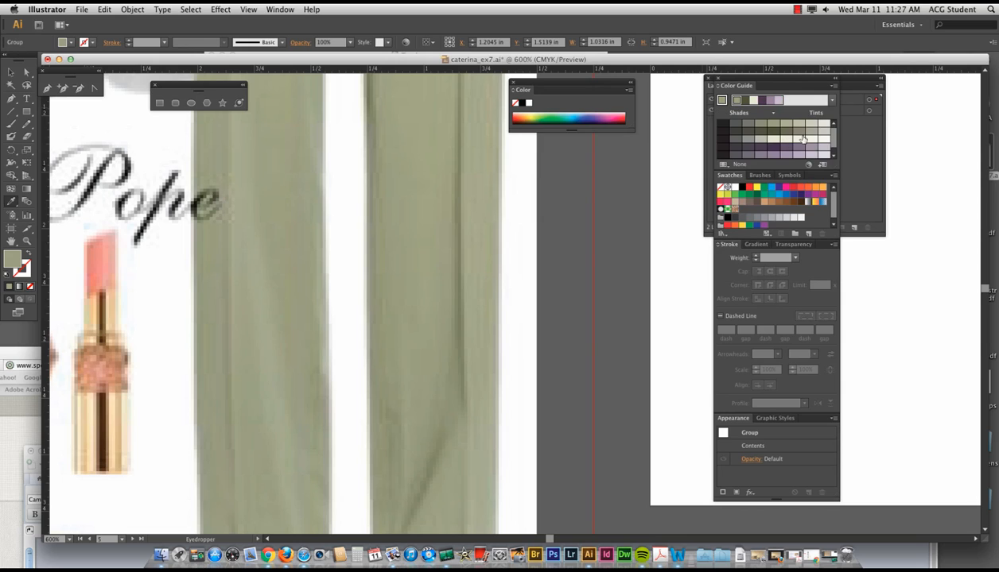
left_click(832, 102)
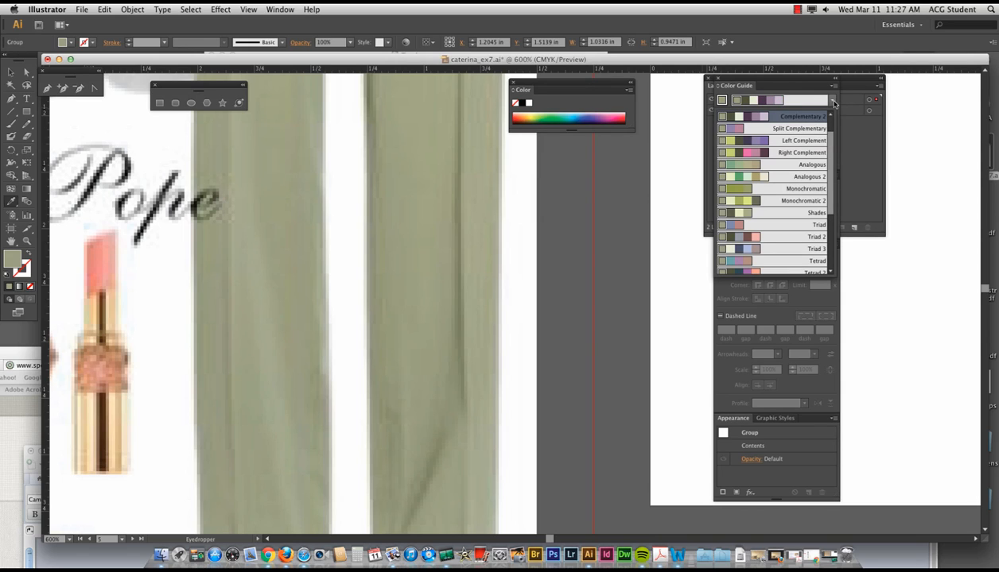
left_click(799, 164)
- Set the Color Guide's harmony rule to Triad and review the other available rules
left_click(833, 102)
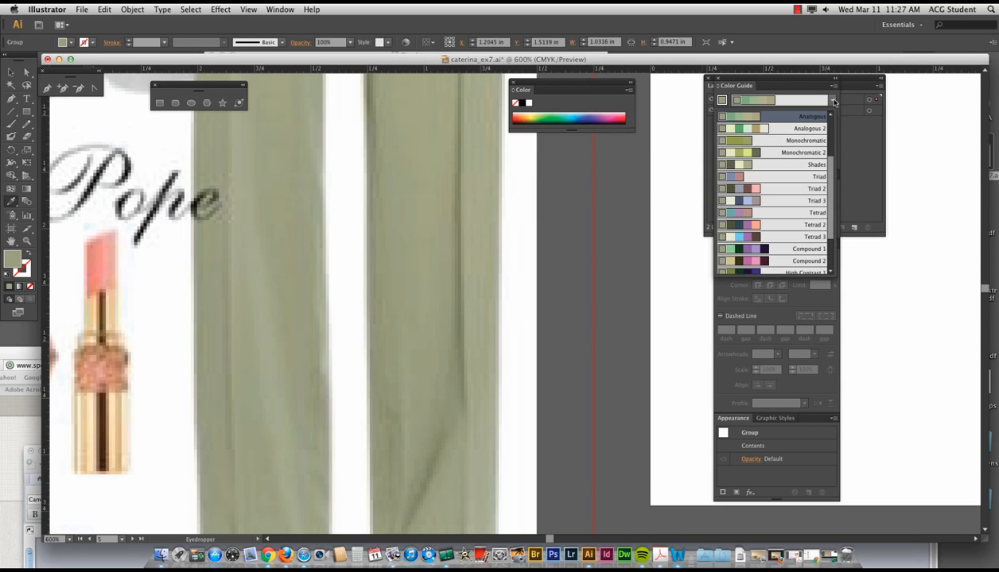
left_click(792, 176)
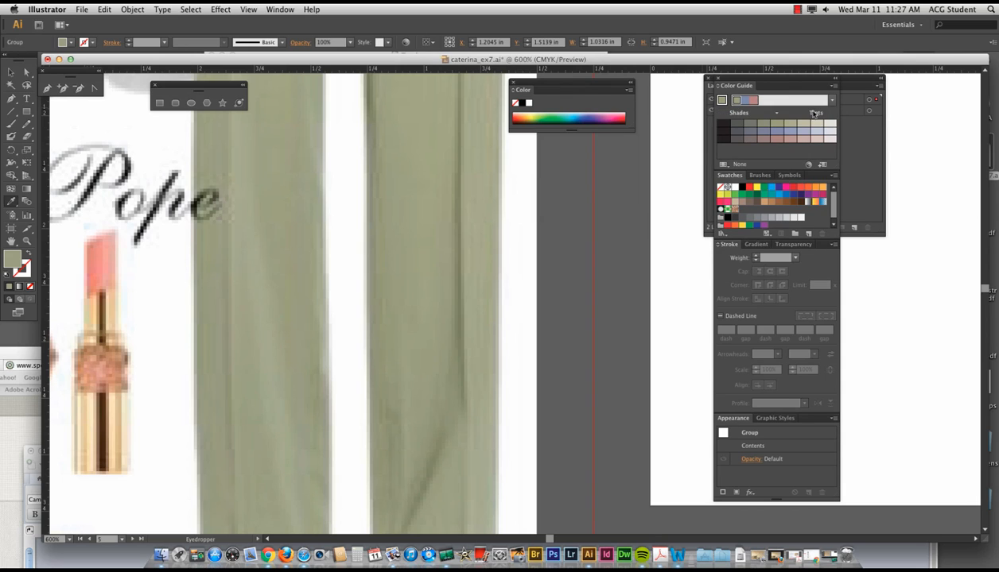
left_click(829, 102)
left_click(829, 102)
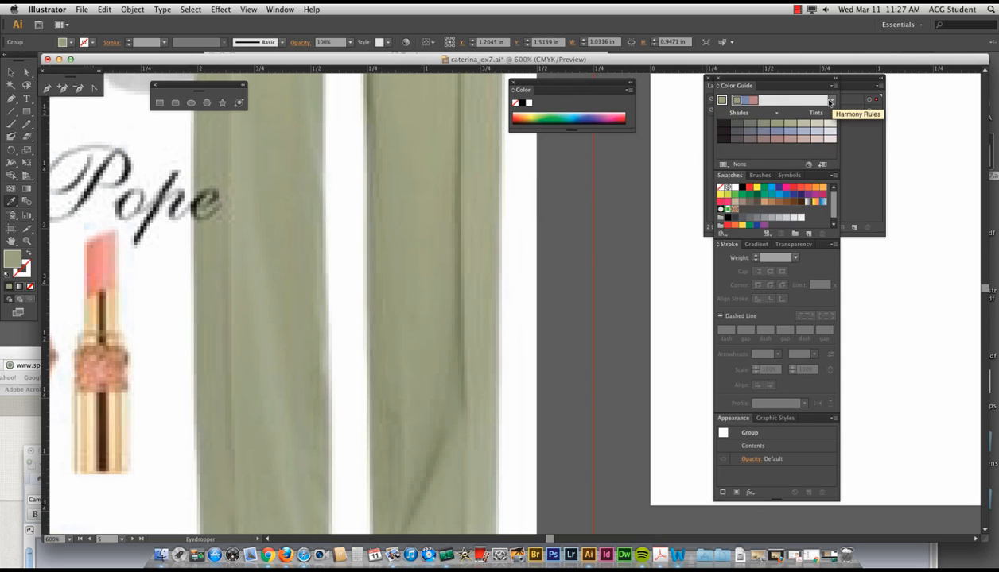
left_click(832, 101)
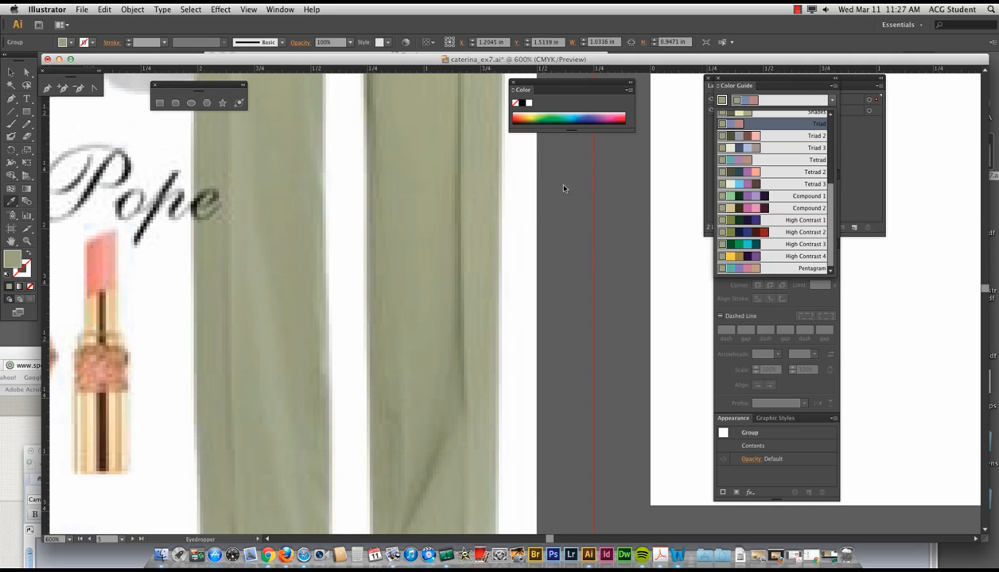
left_click(612, 233)
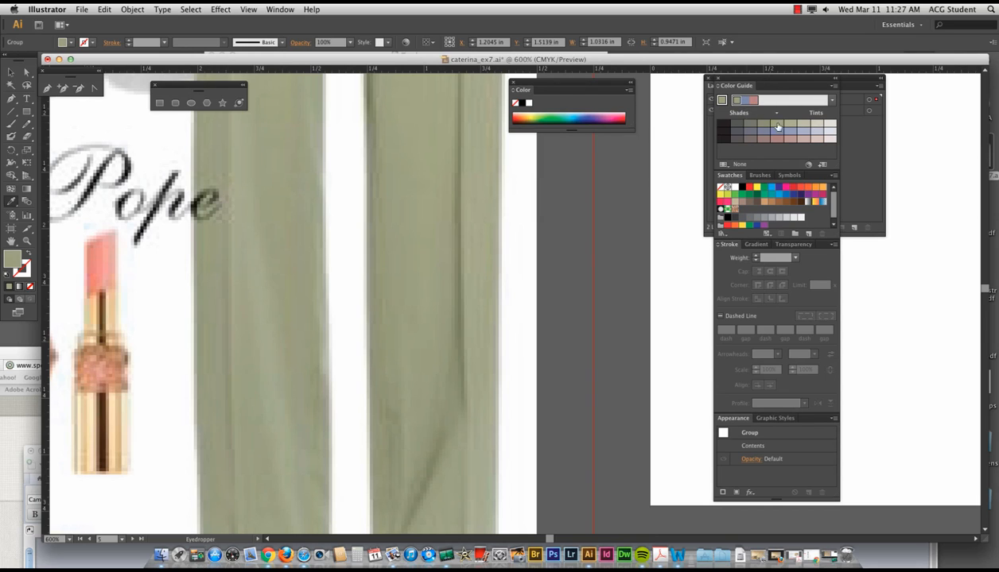
- Sample white from the blank artboard area onto the selected motif group with the Eyedropper
left_click_drag(593, 200, 183, 214)
left_click_drag(409, 222, 169, 263)
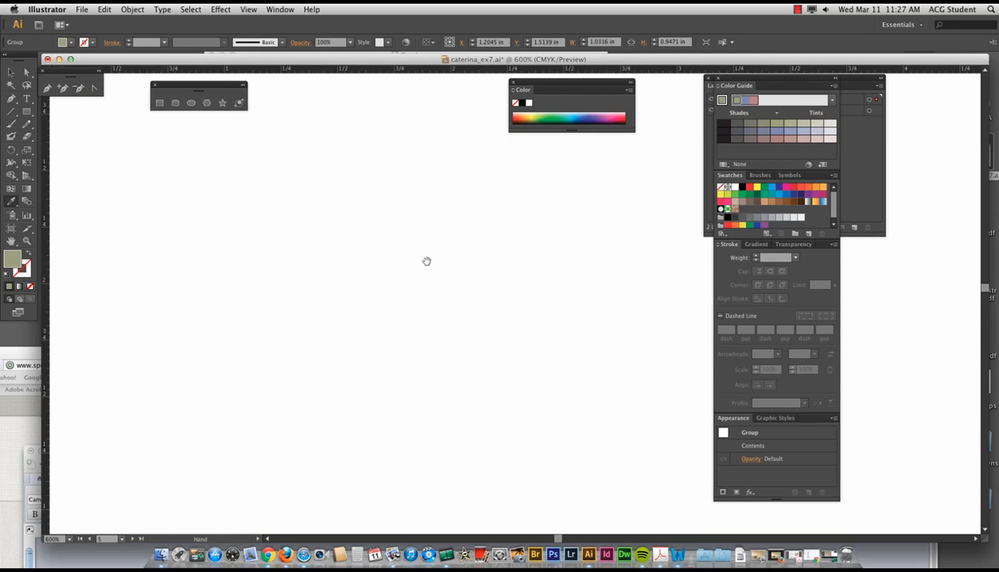
left_click_drag(427, 262, 151, 322)
left_click(305, 331)
- Ungroup the selected set of four sideways motifs on the heart pattern artboard
key("super+minus")
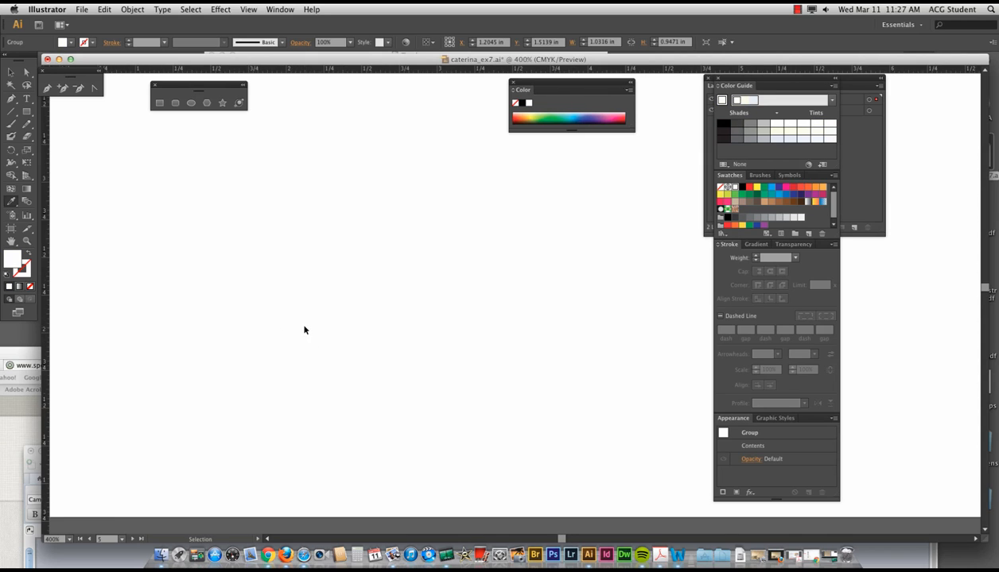
key("super+minus")
key("super+minus")
left_click_drag(317, 236, 312, 404)
left_click_drag(361, 250, 319, 409)
left_click_drag(320, 255, 330, 415)
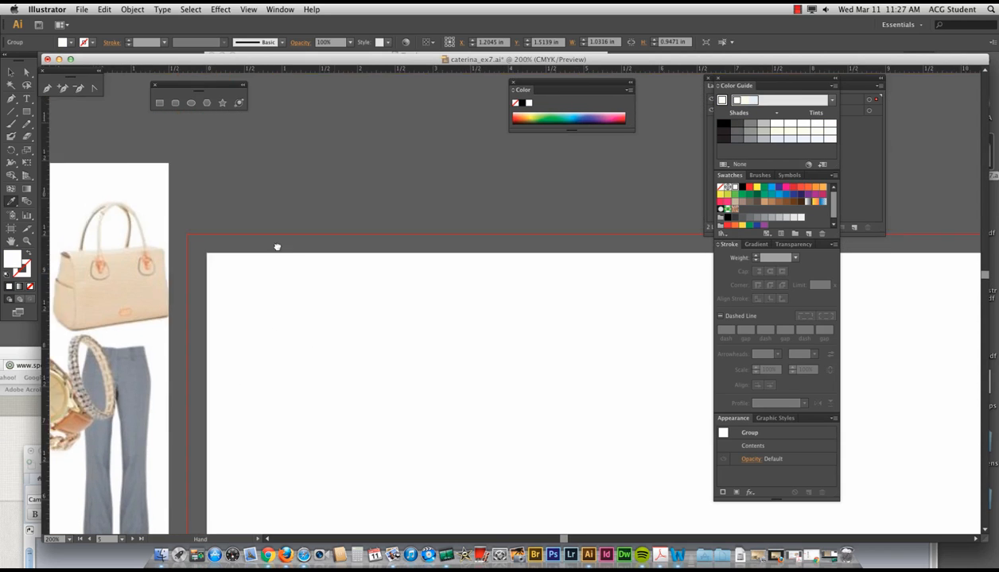
left_click_drag(277, 248, 323, 161)
left_click_drag(258, 438, 326, 139)
left_click_drag(292, 369, 344, 208)
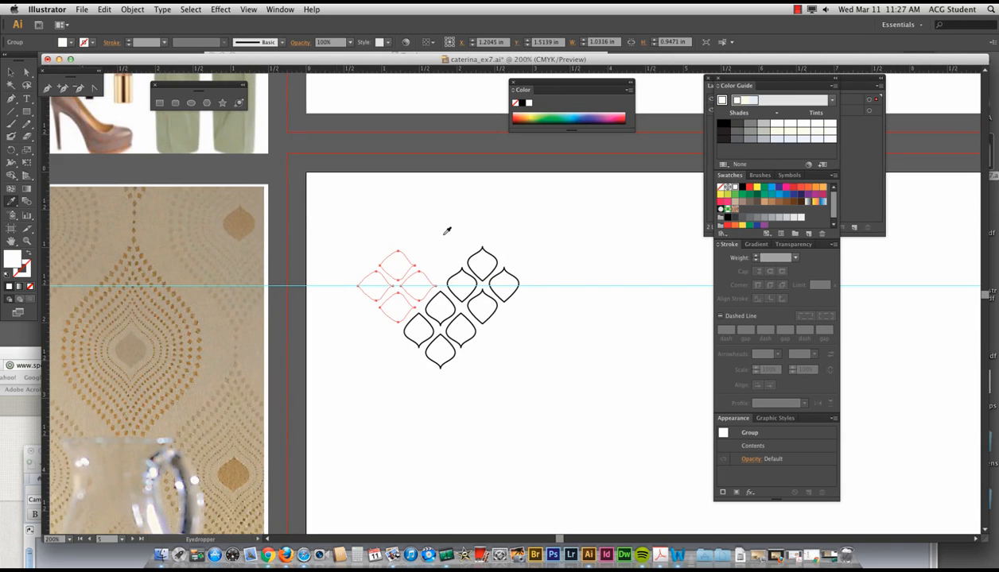
key("super+plus")
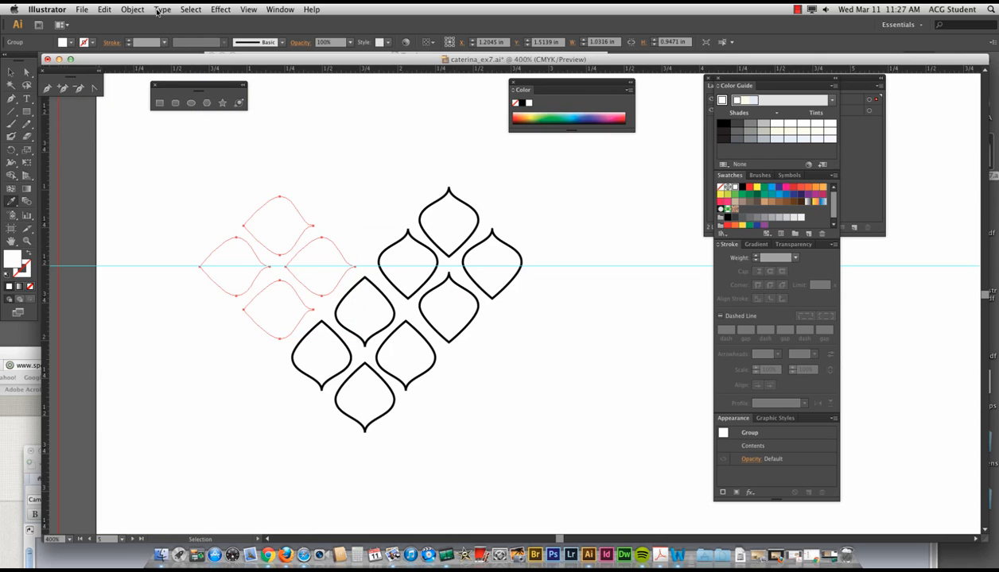
left_click(133, 9)
left_click(131, 59)
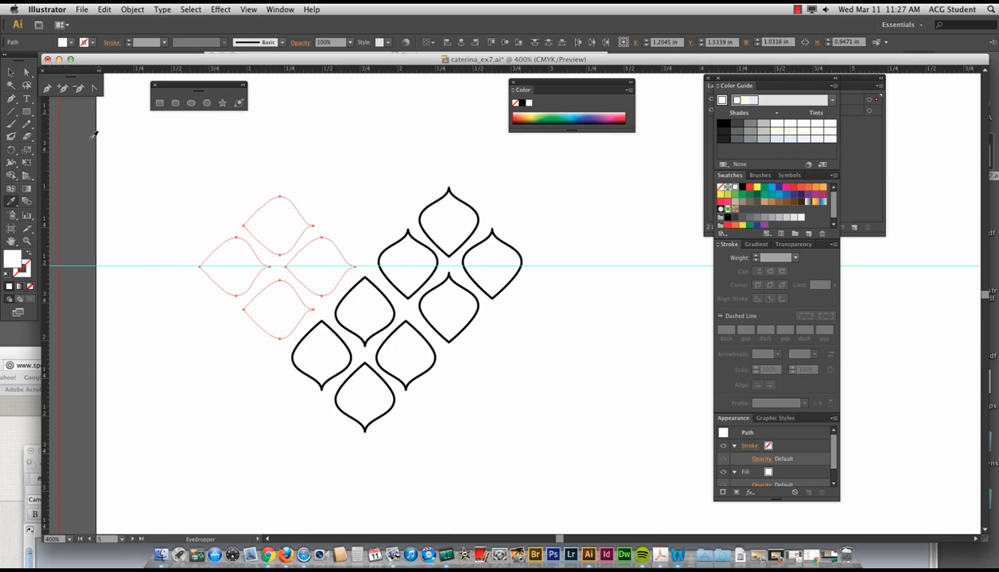
- Fill only the uppermost of the four ungrouped motifs with a pale cream tint from the Color Guide
left_click(11, 73)
left_click(169, 179)
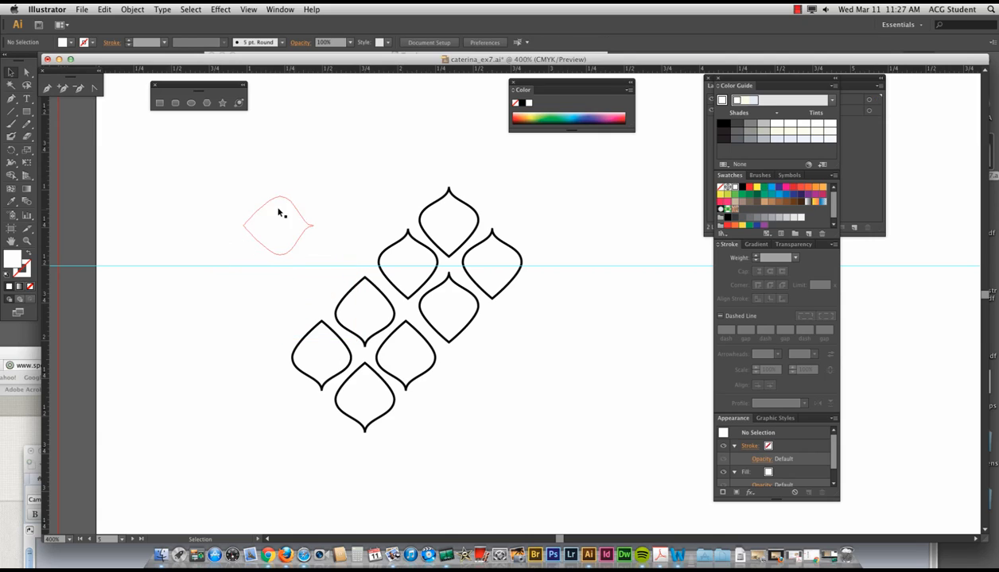
left_click(267, 205)
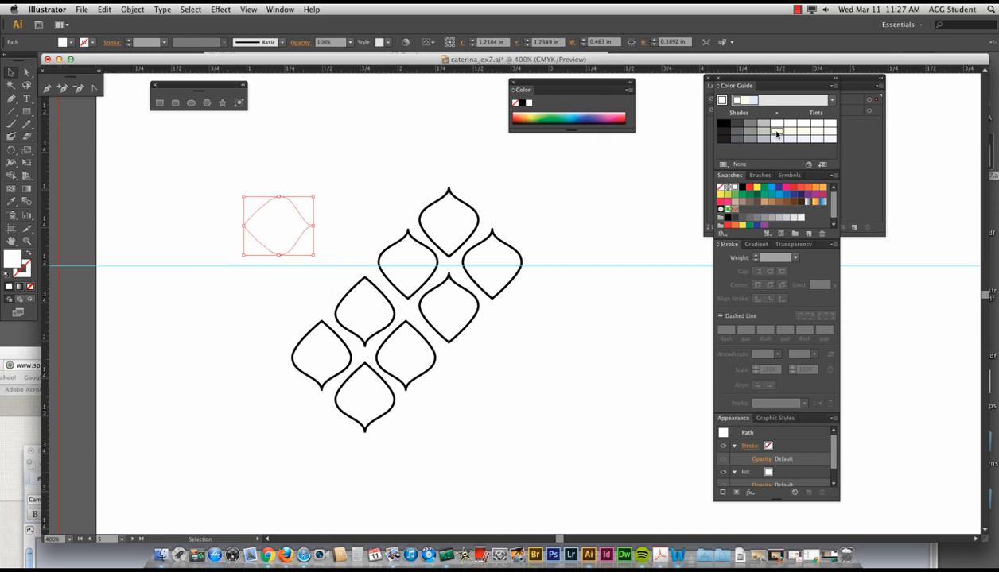
left_click(774, 133)
left_click(343, 181)
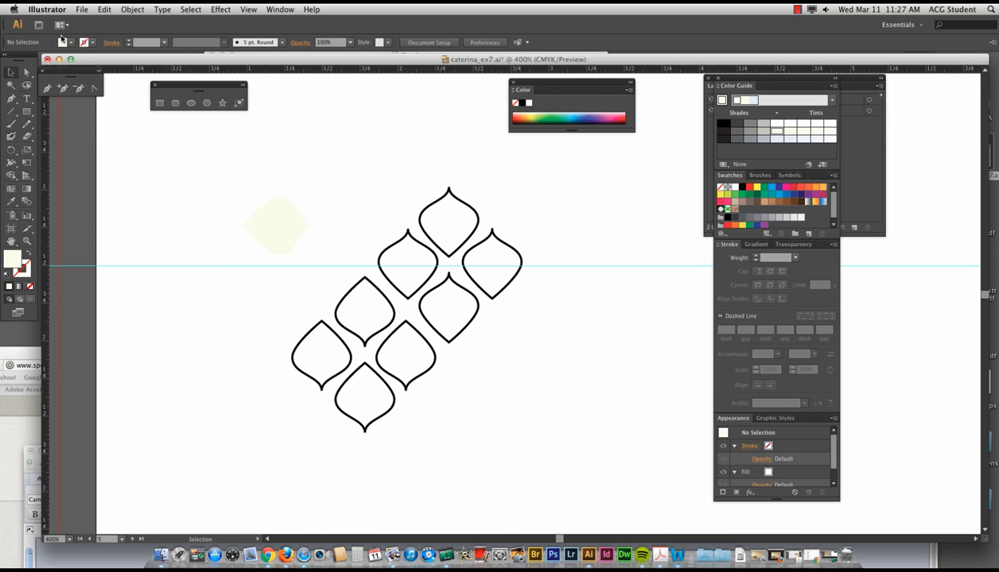
left_click(86, 42)
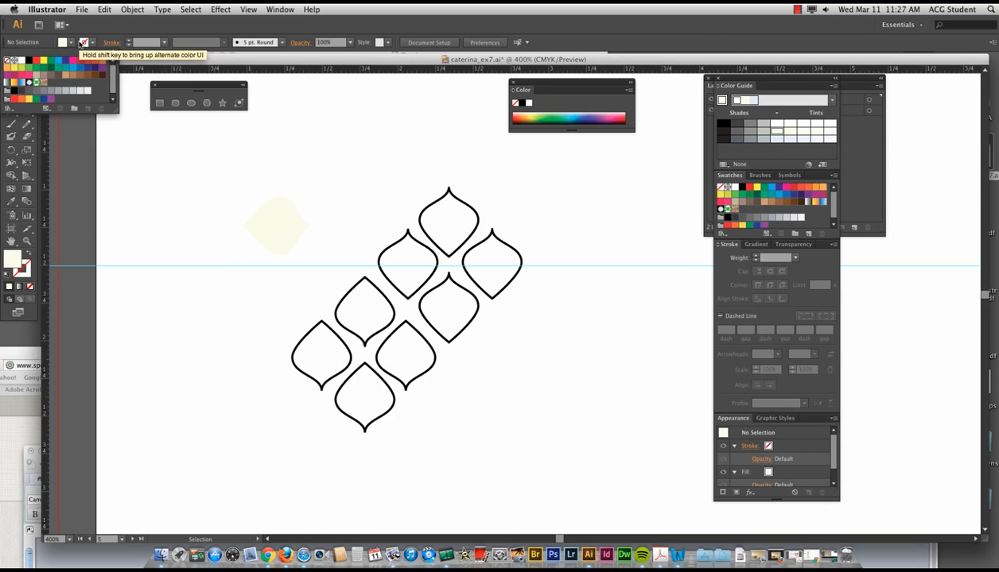
left_click(35, 77)
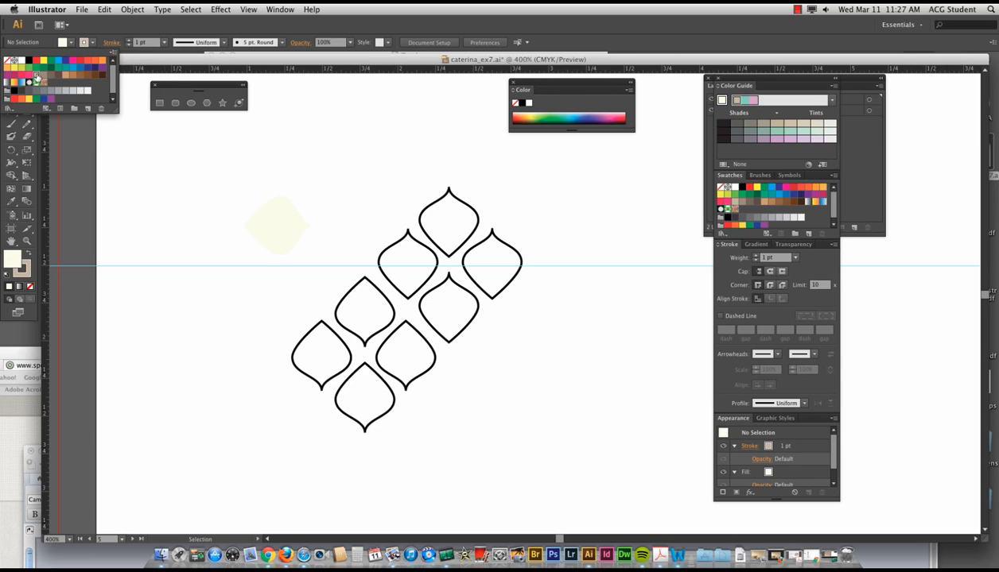
left_click(128, 35)
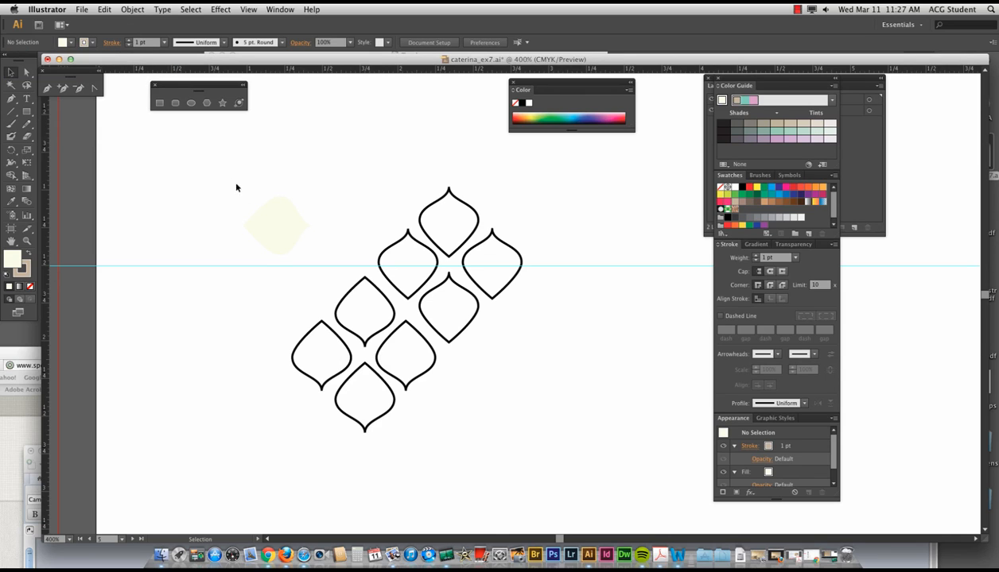
- Give the cream motif a 1 pt stroke in the light beige swatch
left_click(270, 216)
left_click(85, 43)
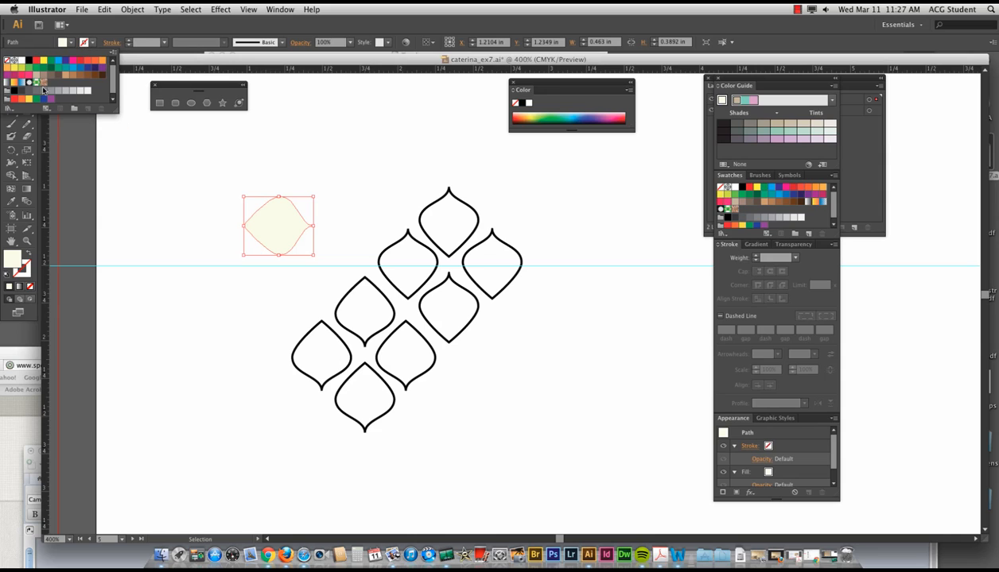
left_click(44, 77)
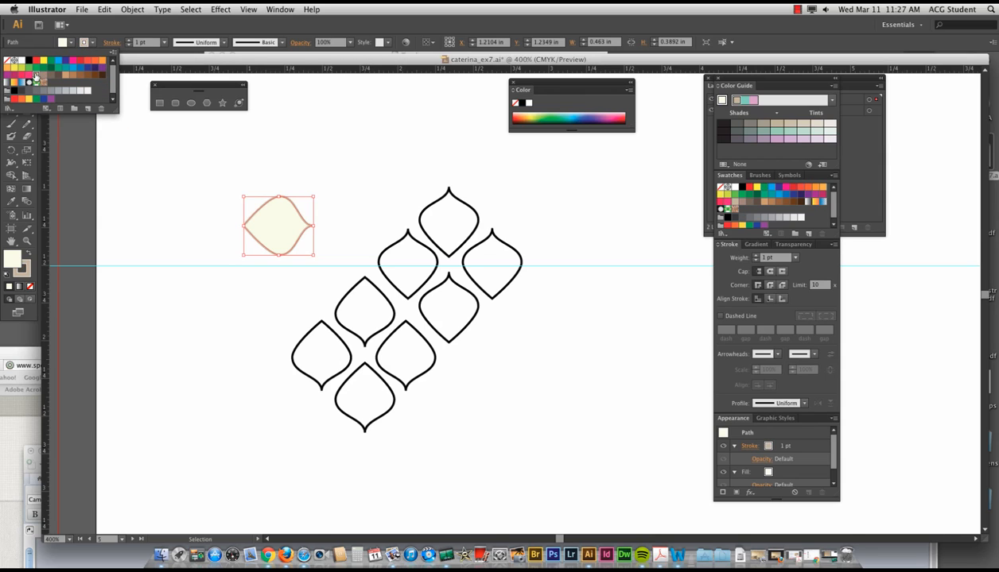
left_click(297, 182)
left_click_drag(340, 242, 276, 247)
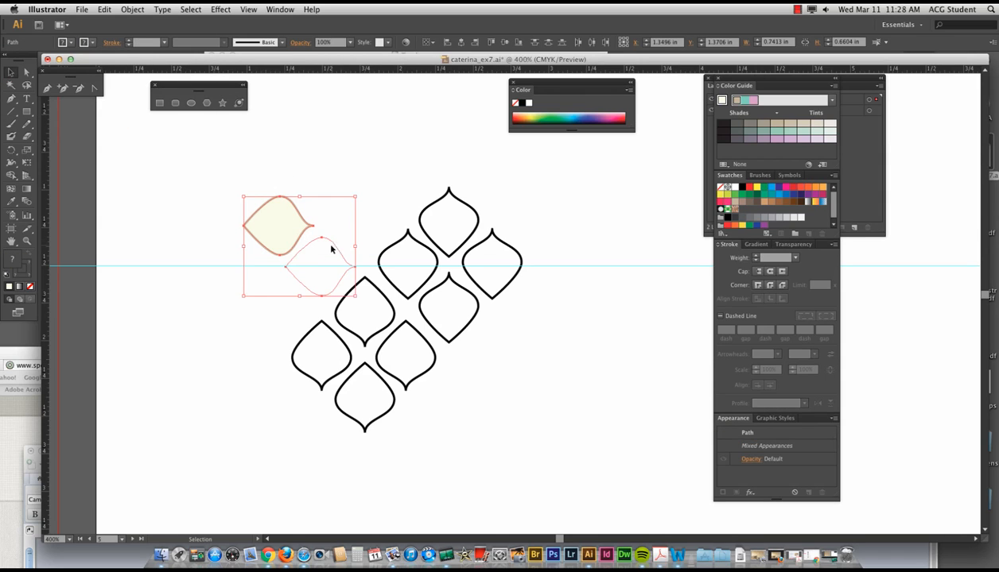
left_click(244, 237)
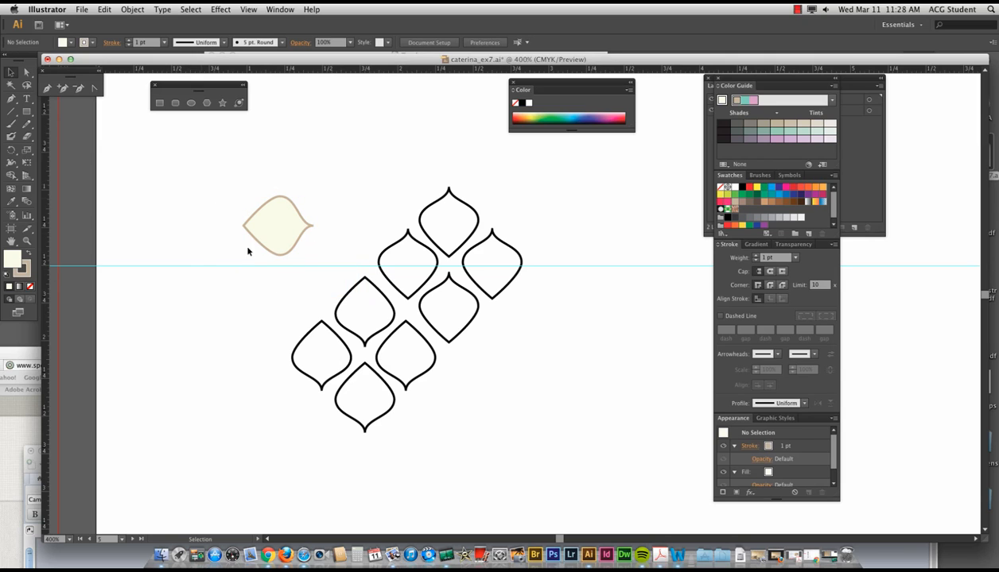
left_click_drag(197, 182, 324, 314)
left_click(354, 188)
- Apply the 5 pt. Oval brush to the cream motif's beige stroke
key("super+equal")
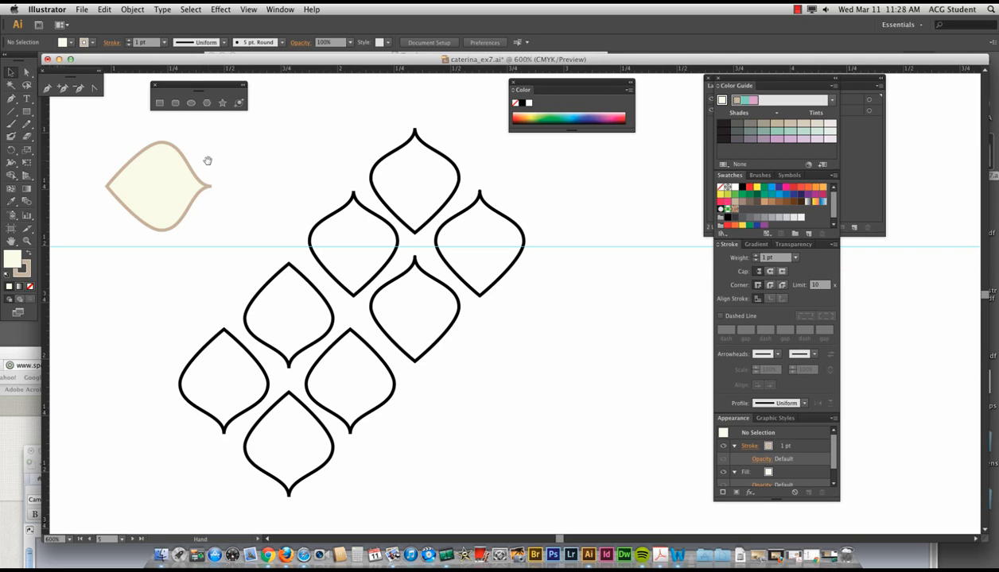
left_click_drag(207, 160, 347, 211)
left_click(291, 201)
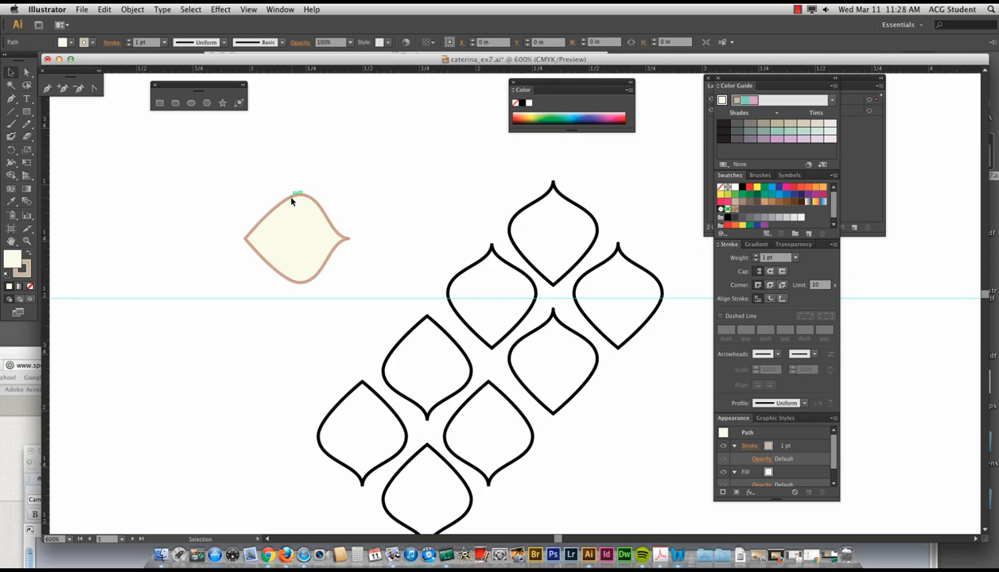
left_click(283, 43)
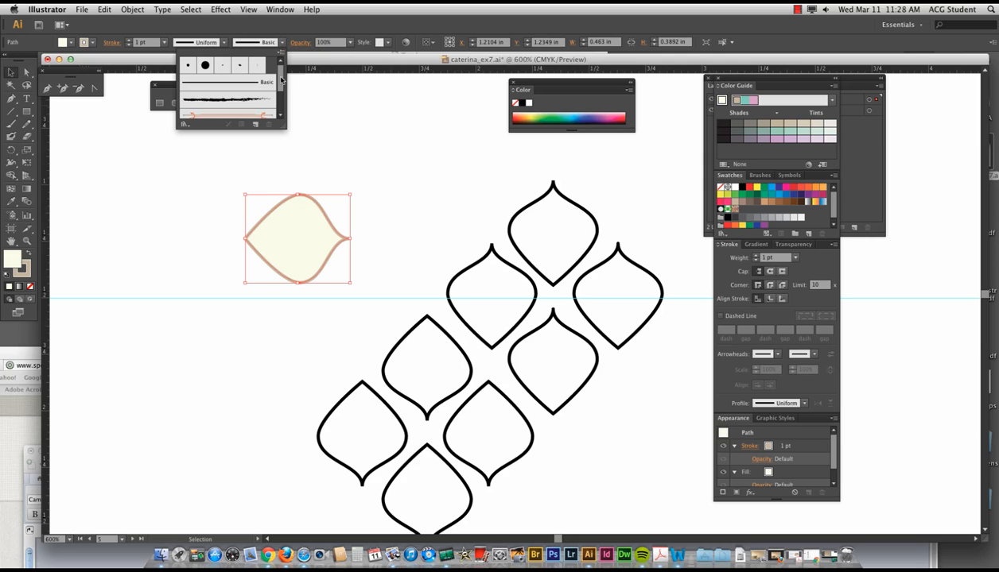
left_click(242, 66)
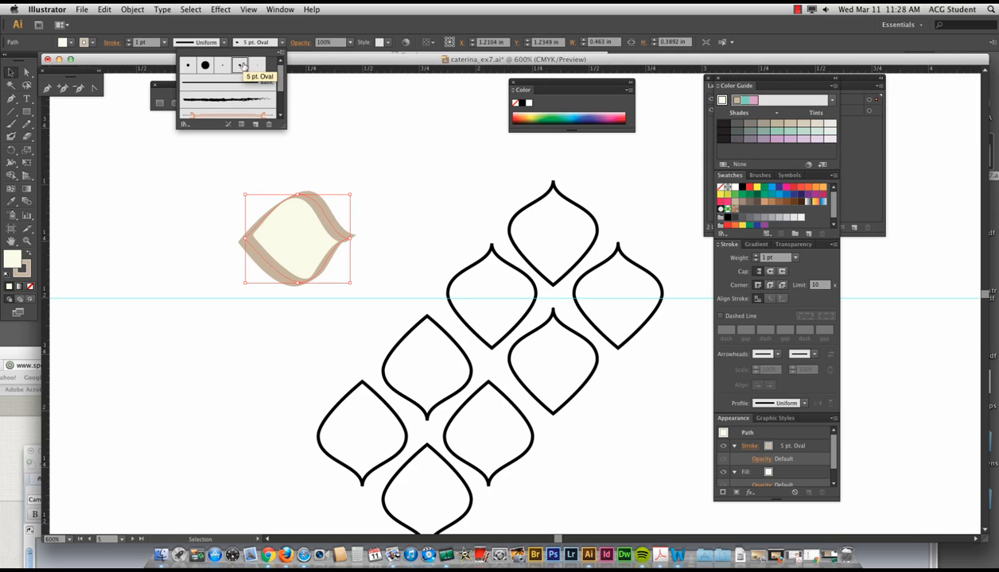
- Try the 5 pt. Flat, 3 pt. Oval, 5 pt. Round and 15 pt. Round brushes on the cream motif's stroke
left_click(256, 67)
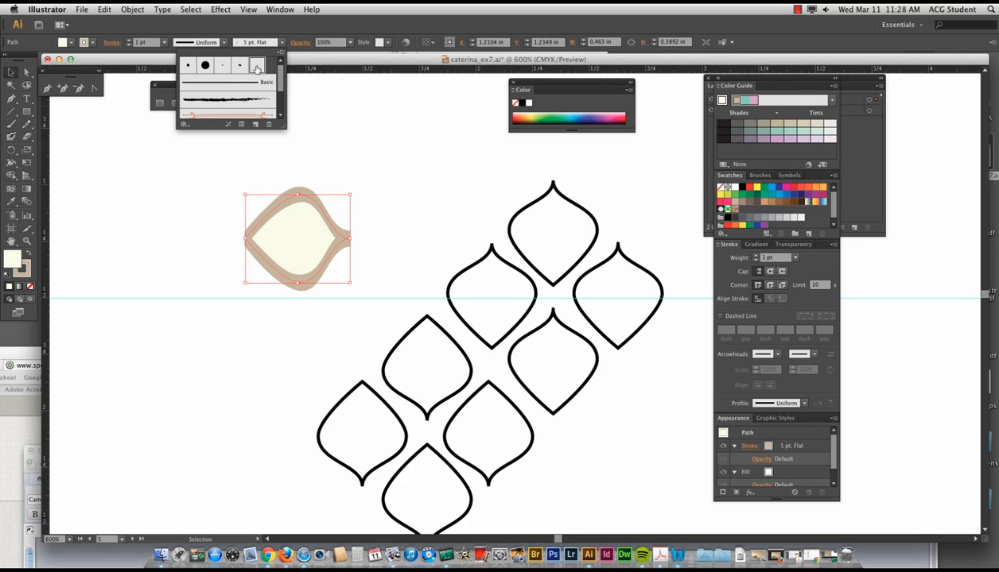
left_click(224, 67)
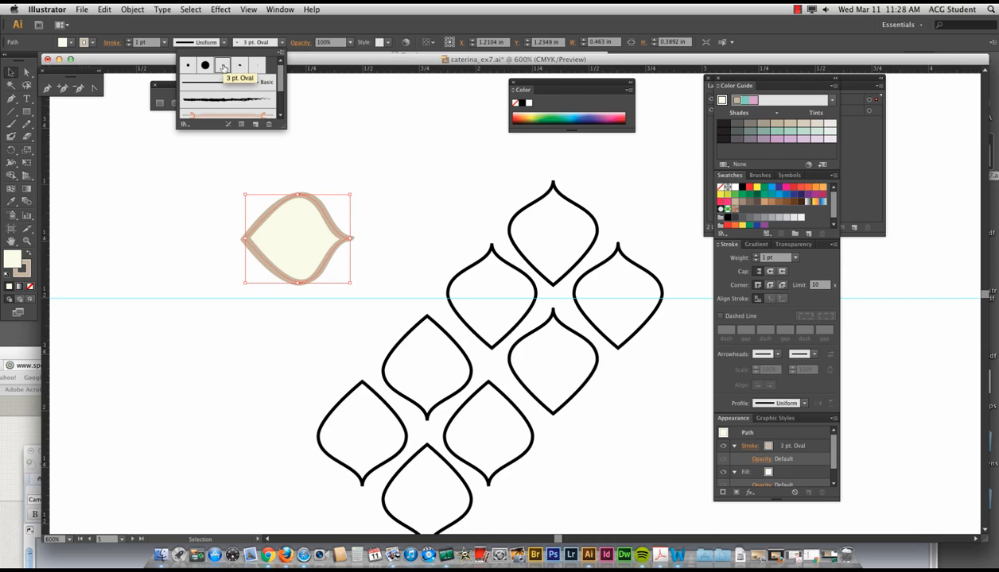
left_click(189, 65)
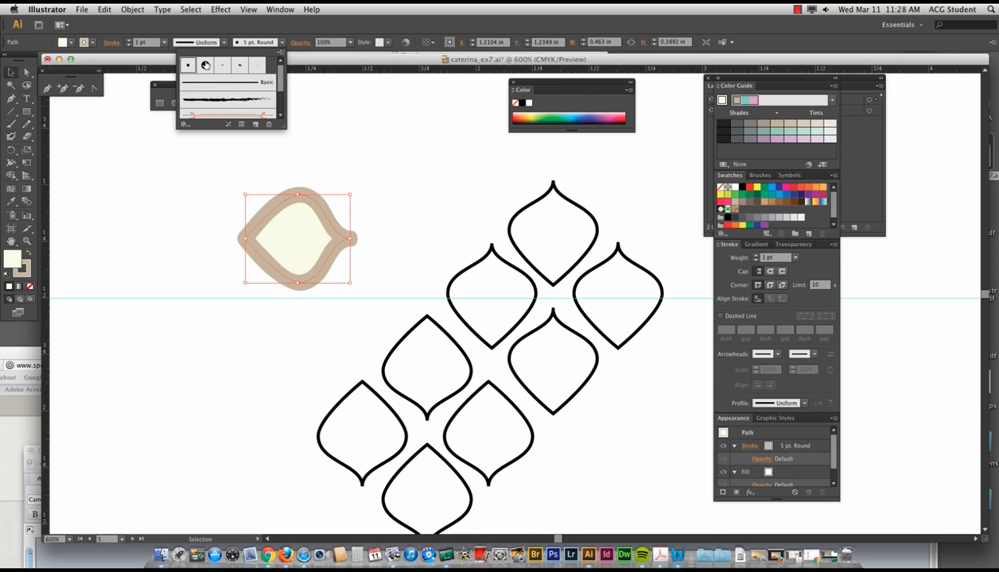
left_click(205, 65)
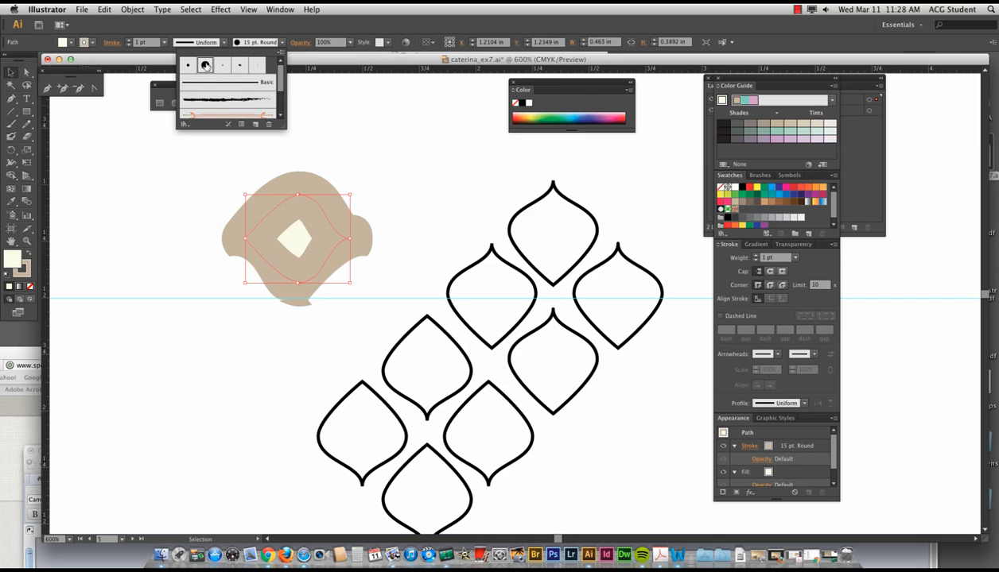
- Try the Charcoal - Feather brush on the cream motif's stroke, followed by the 5 pt. Flat and 3 pt. Oval brushes
left_click(254, 84)
mouse_move(279, 79)
left_mouse_down()
mouse_move(278, 107)
mouse_move(279, 76)
left_mouse_up()
left_click(242, 98)
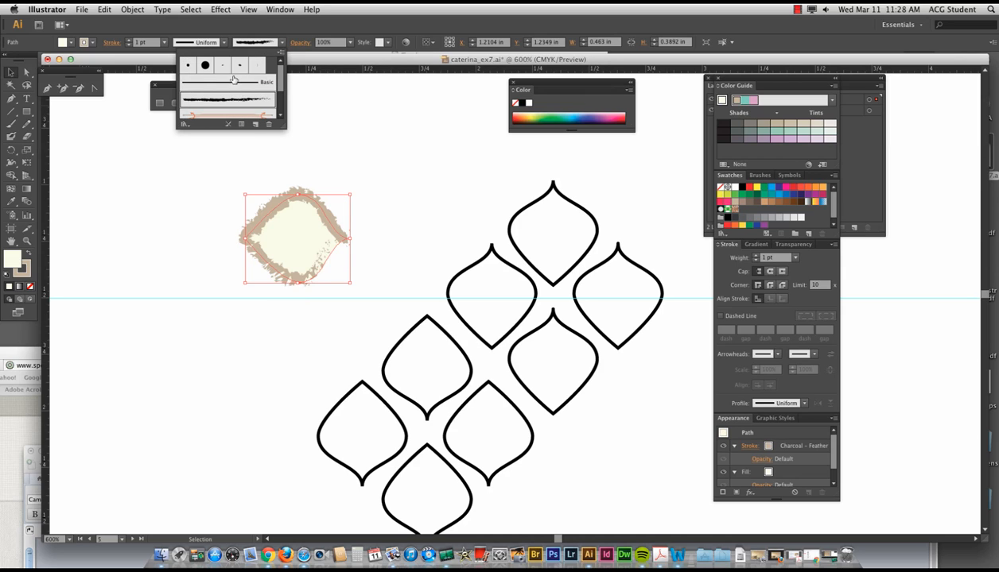
left_click(239, 69)
left_click(256, 66)
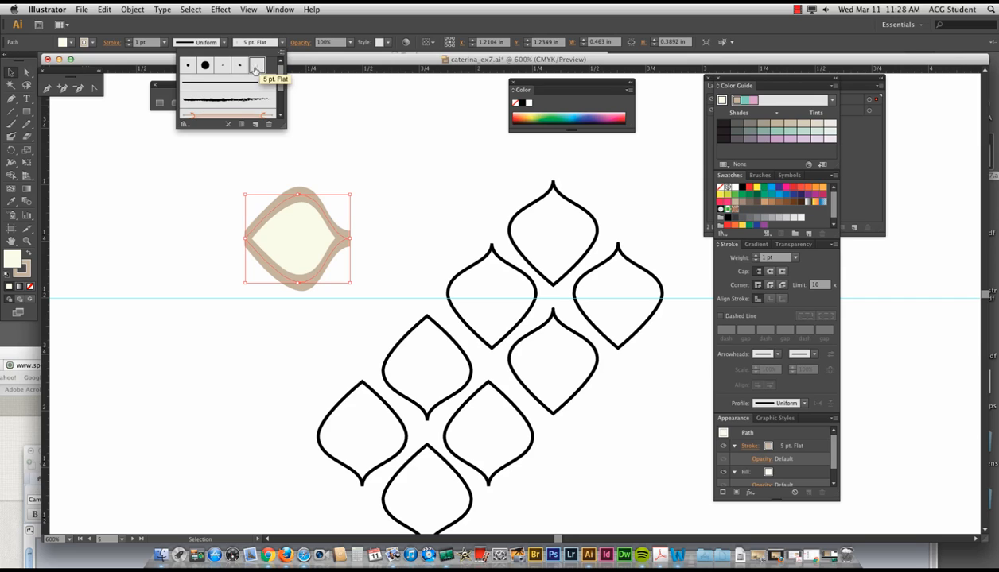
left_click(222, 67)
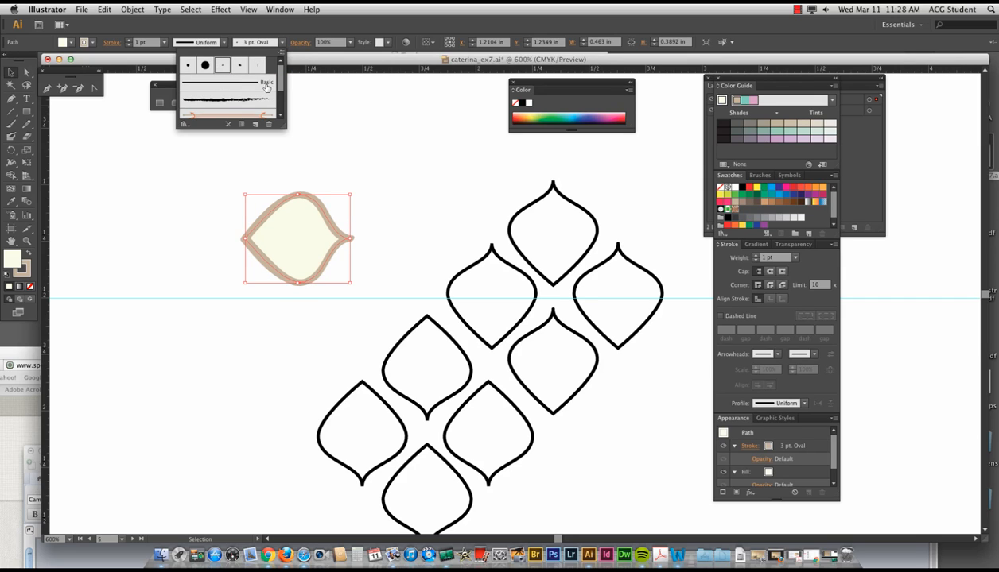
- Try Width Profiles 1, 2 and 4 on the cream motif's 3 pt. Oval brush stroke
left_click(222, 45)
left_click(199, 75)
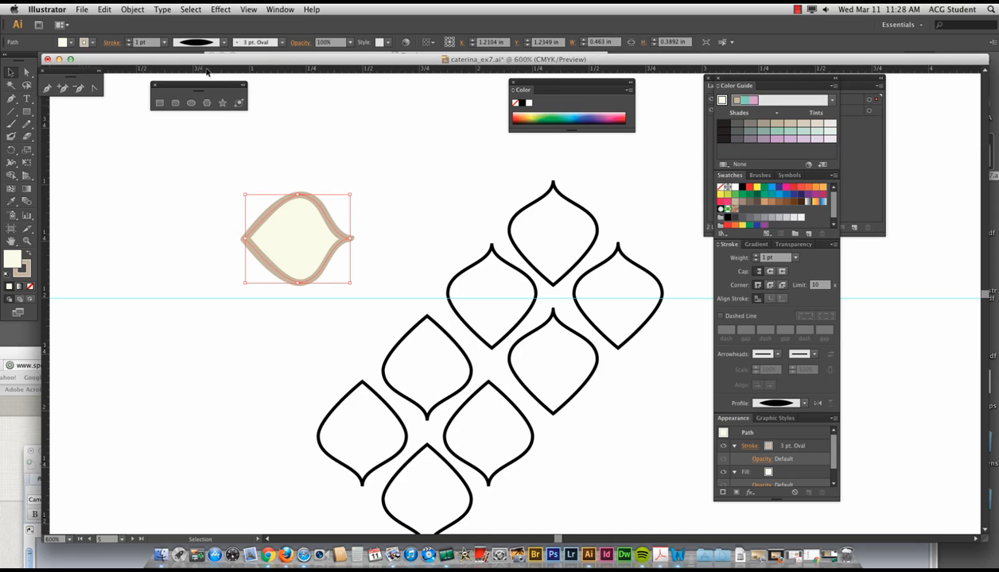
left_click(223, 46)
left_click(188, 96)
left_click(221, 45)
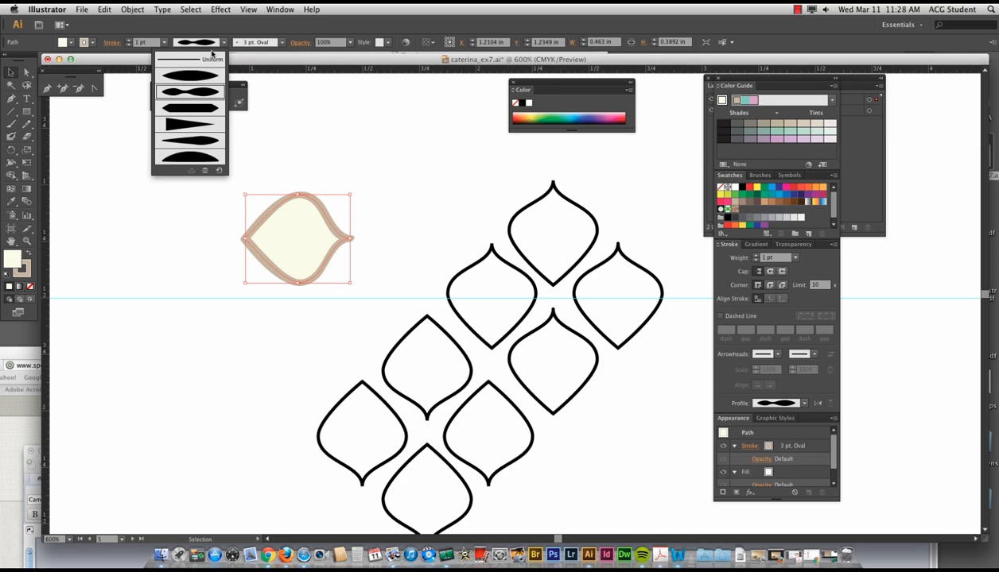
left_click(182, 126)
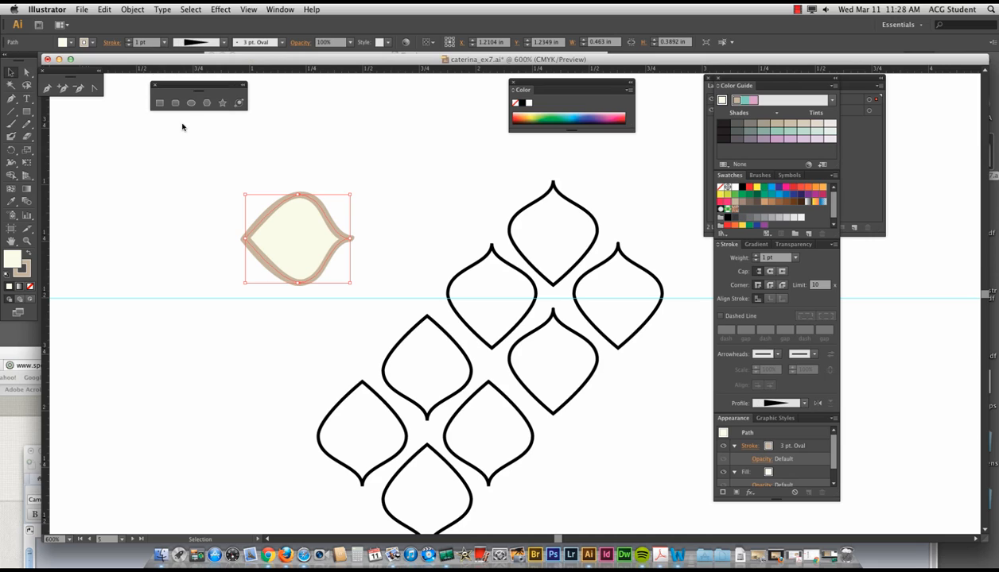
- Apply the 5 pt. Round brush to the cream motif's stroke and try Width Profiles 4 and 5 on it
left_click(281, 42)
left_click(195, 68)
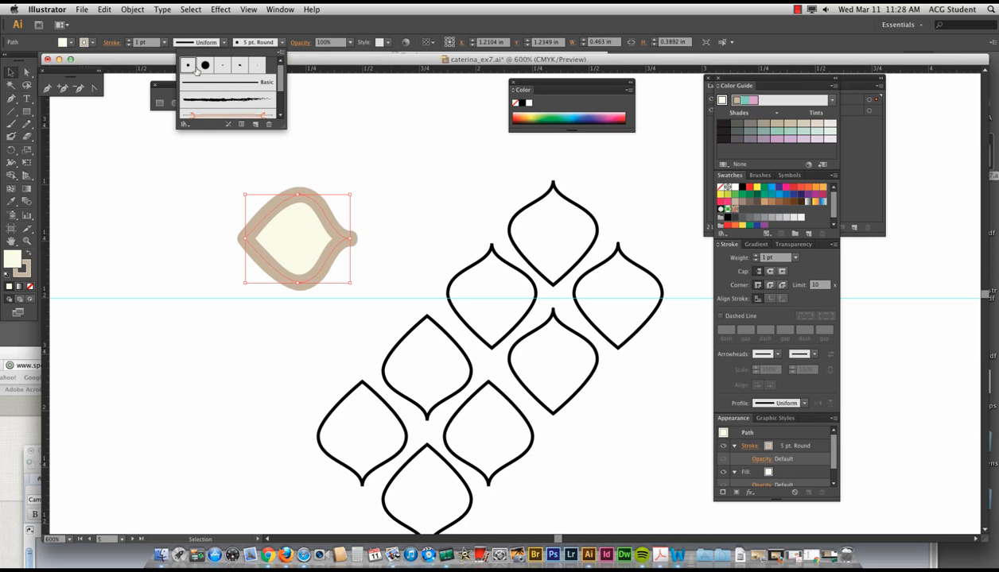
left_click(326, 167)
left_click(213, 43)
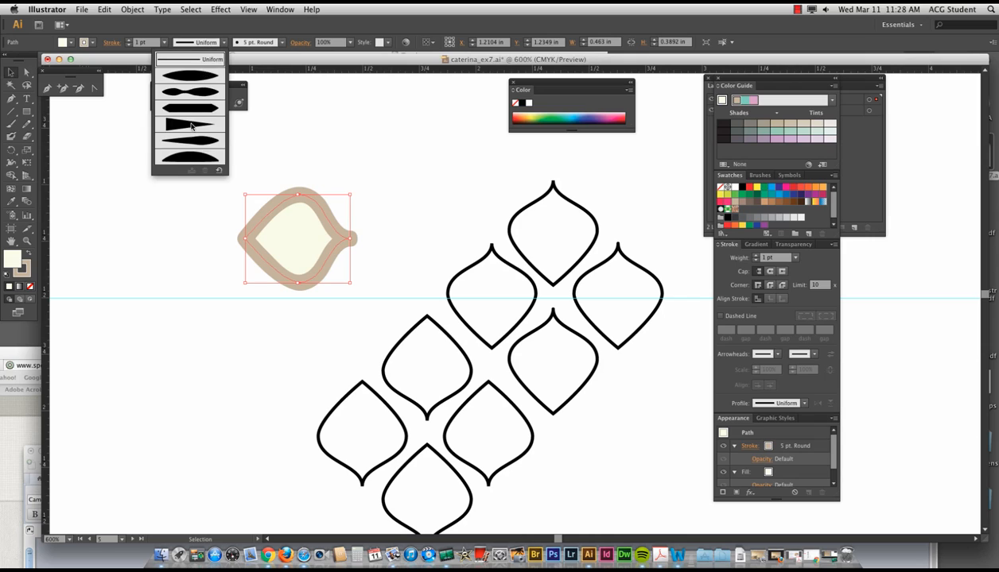
left_click(191, 128)
left_click(367, 238)
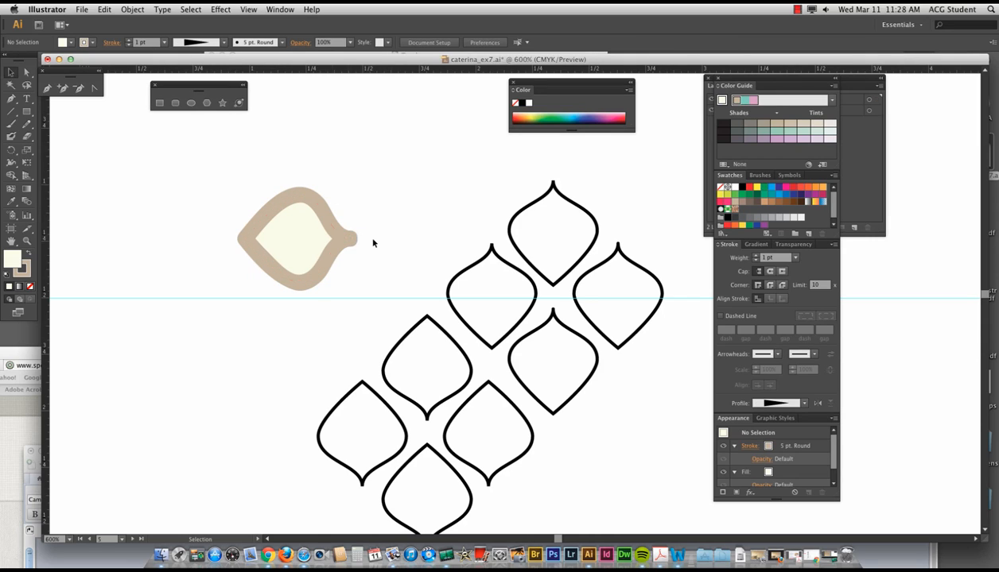
left_click(342, 237)
left_click(208, 43)
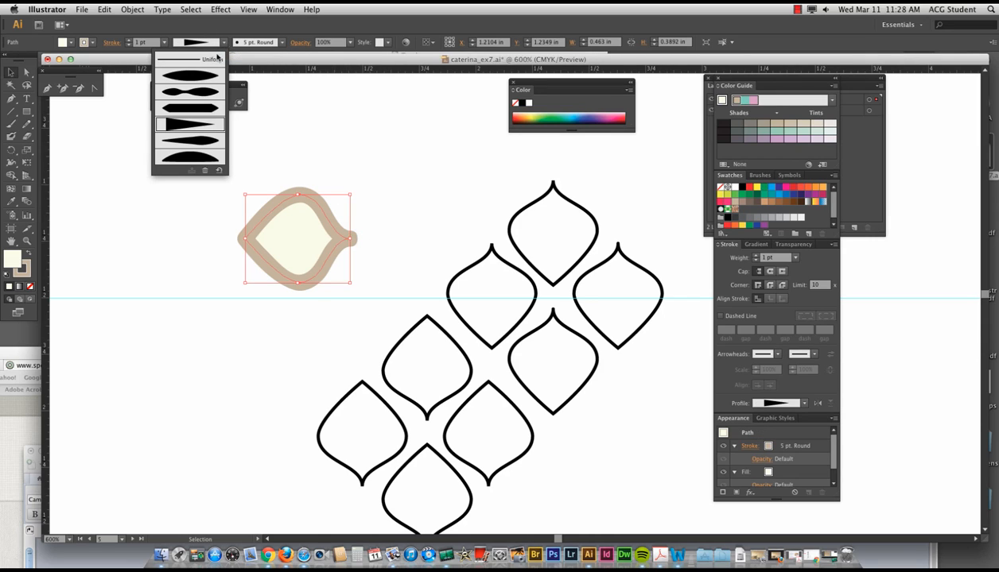
left_click(198, 143)
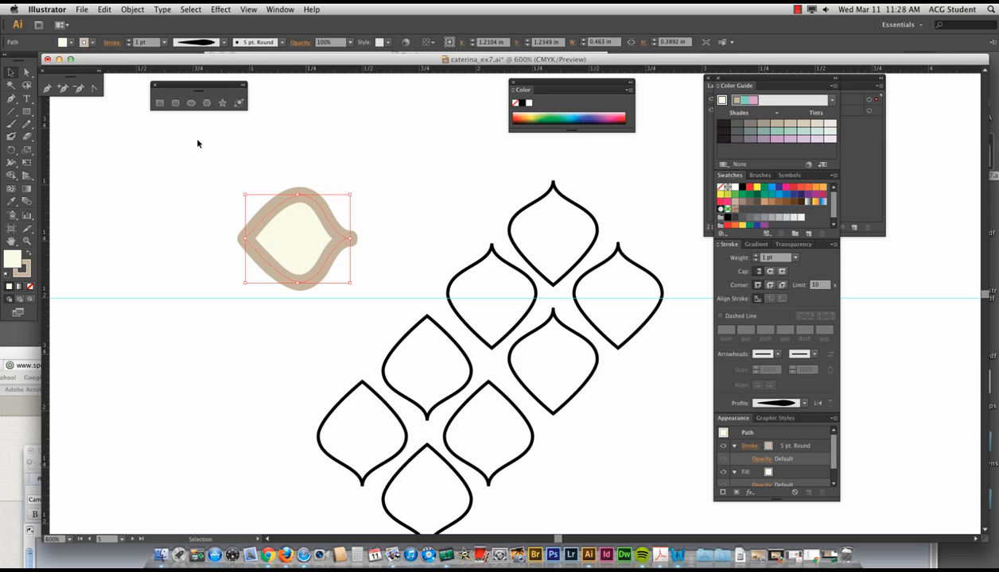
- Set the cream motif's beige stroke back to the Basic brush
left_click(282, 42)
left_click(263, 84)
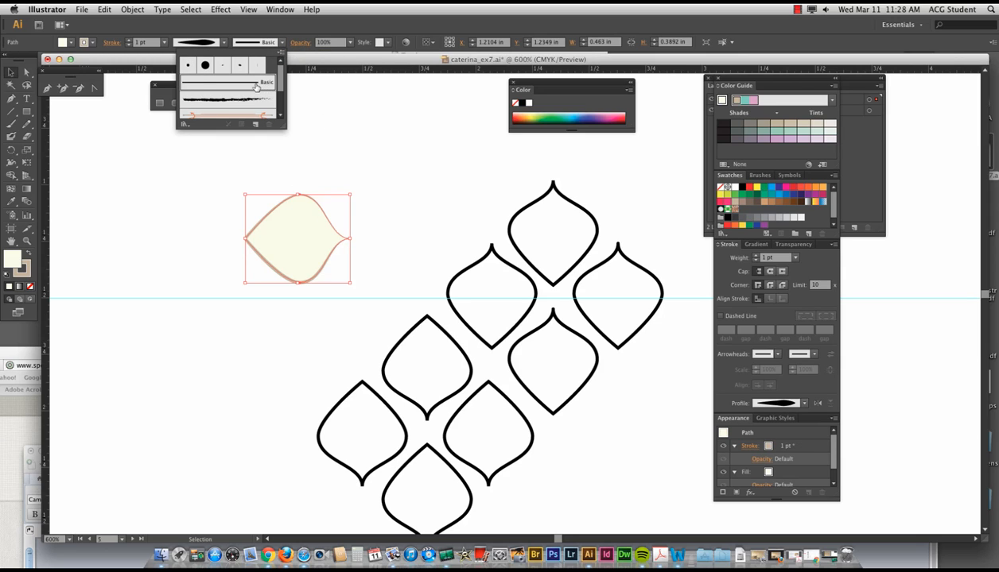
left_click(335, 147)
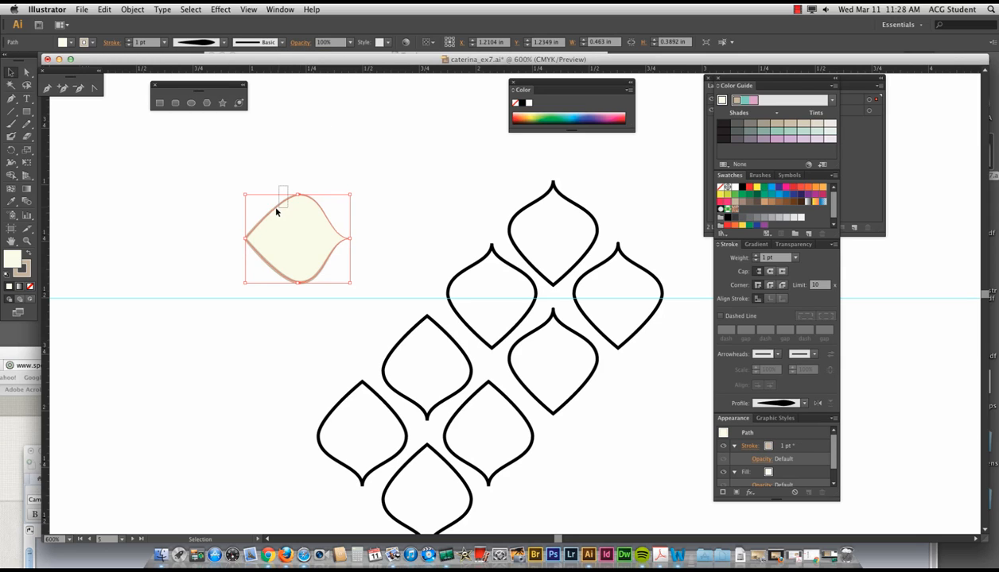
- Try Width Profiles 4, 2 and 1 on the cream motif's Basic stroke, then deselect the motif
left_click(214, 46)
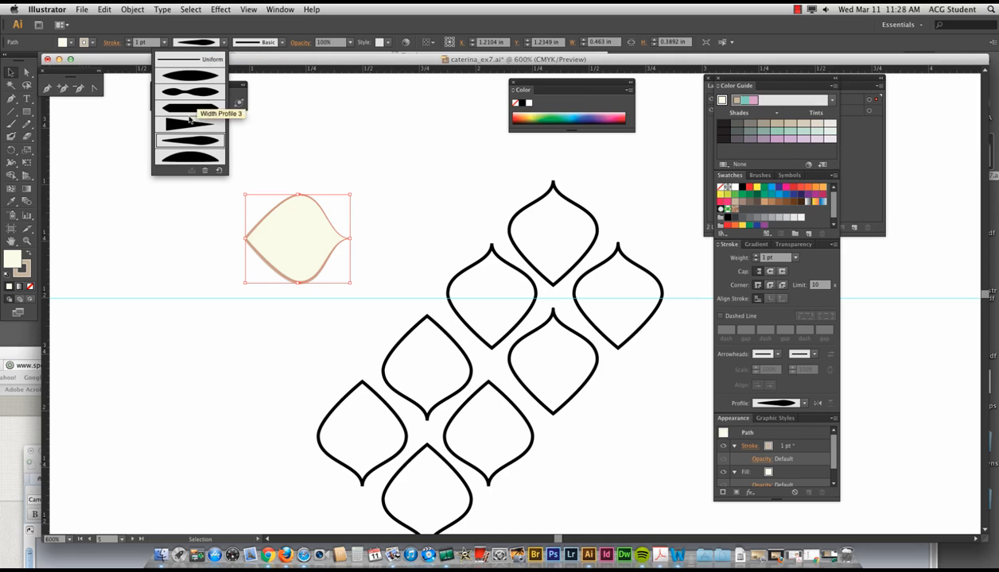
left_click(189, 116)
left_click(194, 43)
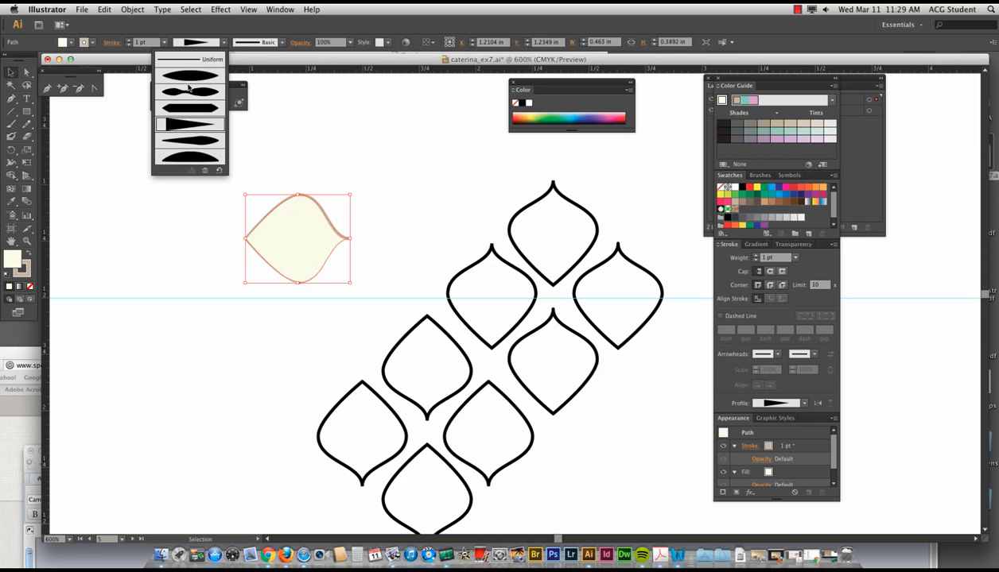
left_click(183, 96)
left_click(192, 45)
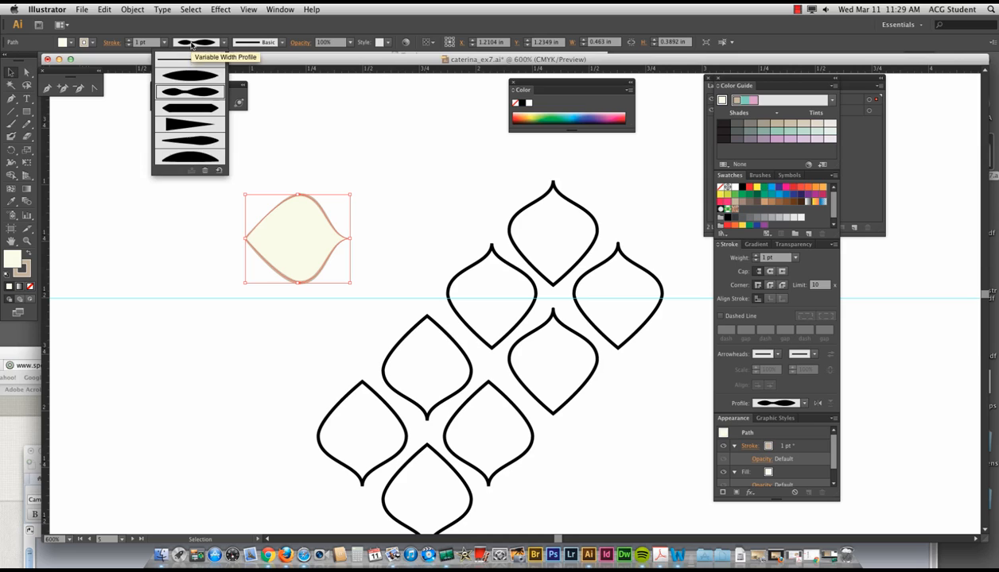
left_click(188, 77)
left_click(172, 173)
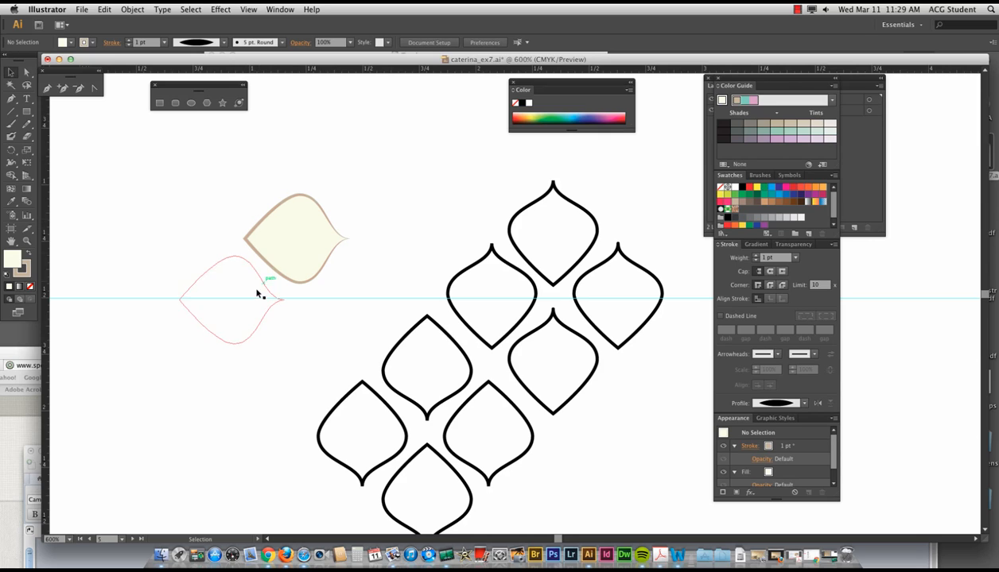
- Copy the cream fill and beige stroke from the uppermost motif onto the other three sideways motifs with the Eyedropper
left_click(235, 293)
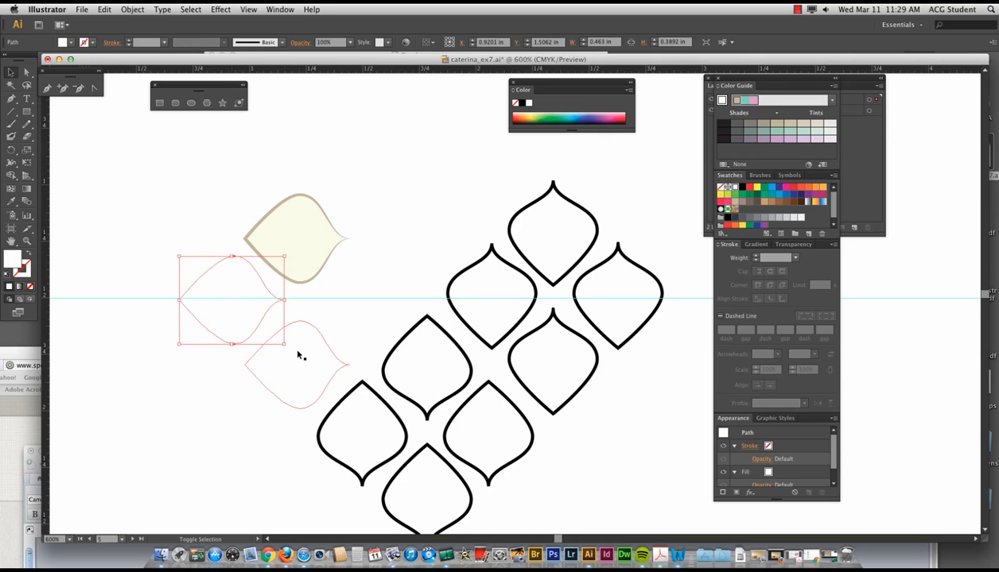
left_click(299, 350, "shift")
left_click(380, 283, "shift")
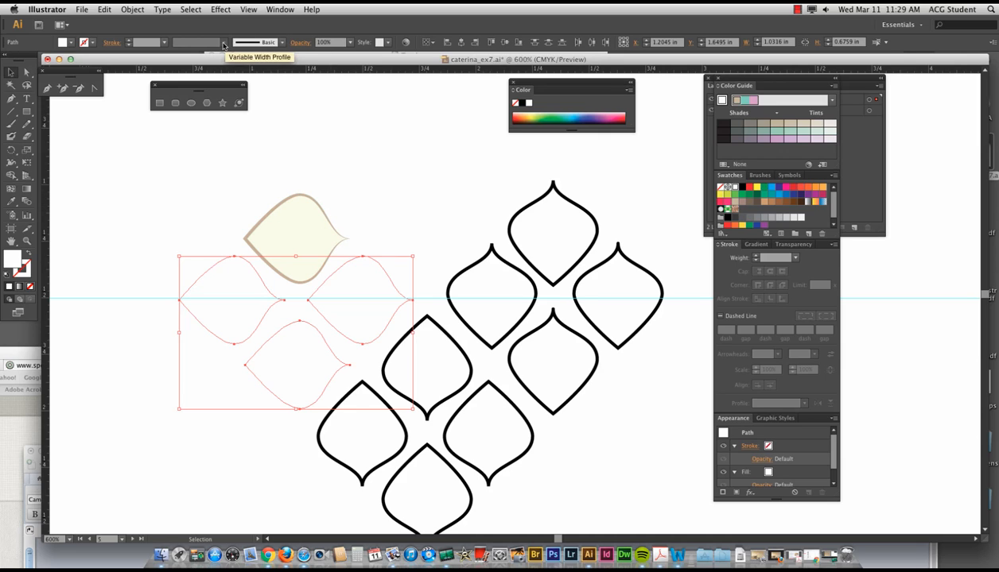
key("i")
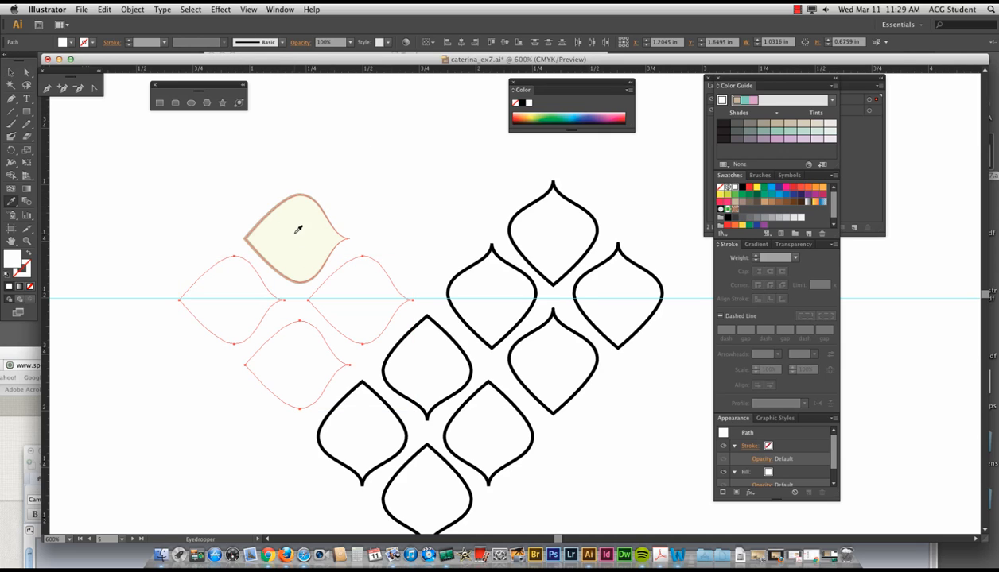
left_click(296, 224)
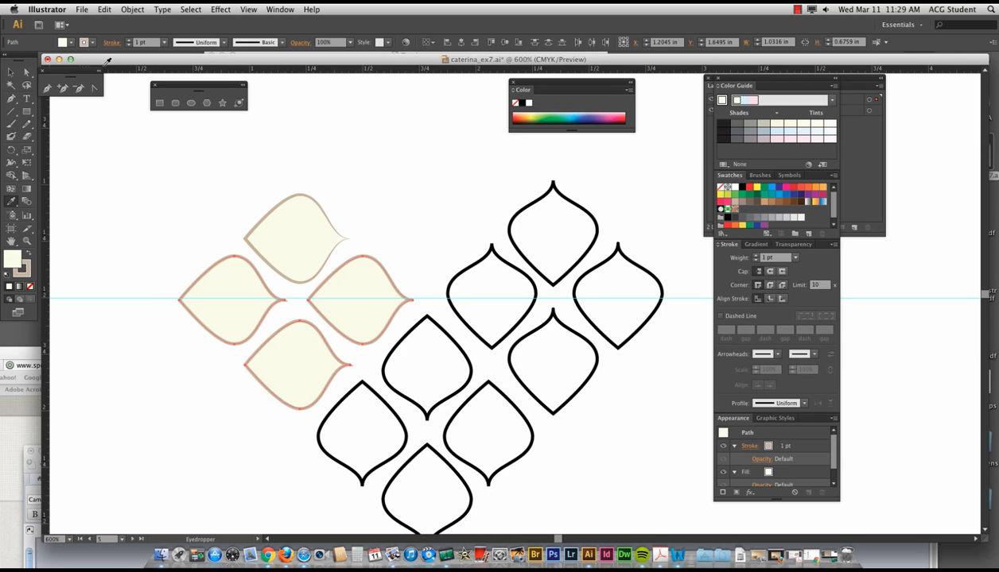
- Apply the tapering Width Profile 4 to the strokes of the three newly colored sideways motifs
left_click(10, 72)
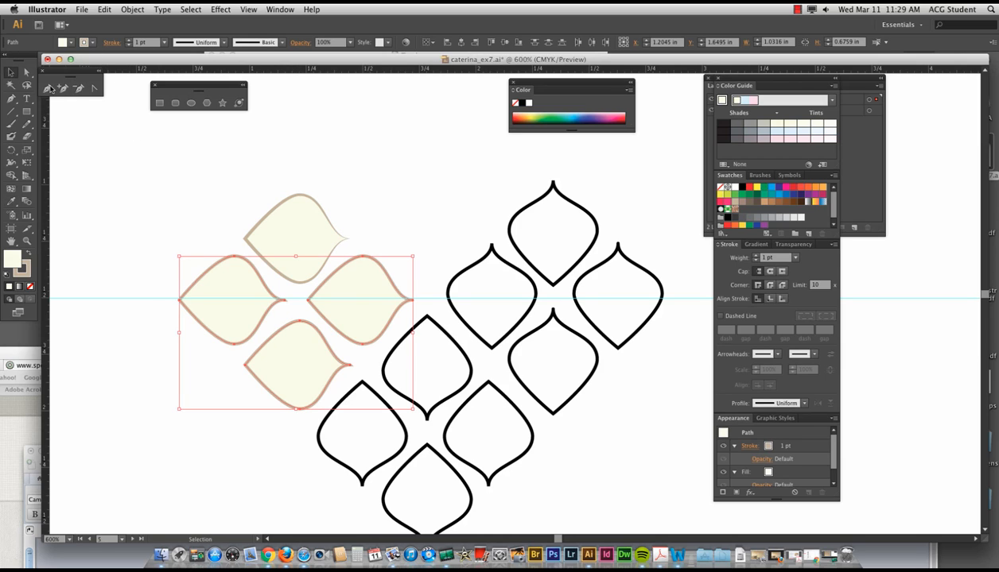
left_click(290, 190)
left_click(242, 328)
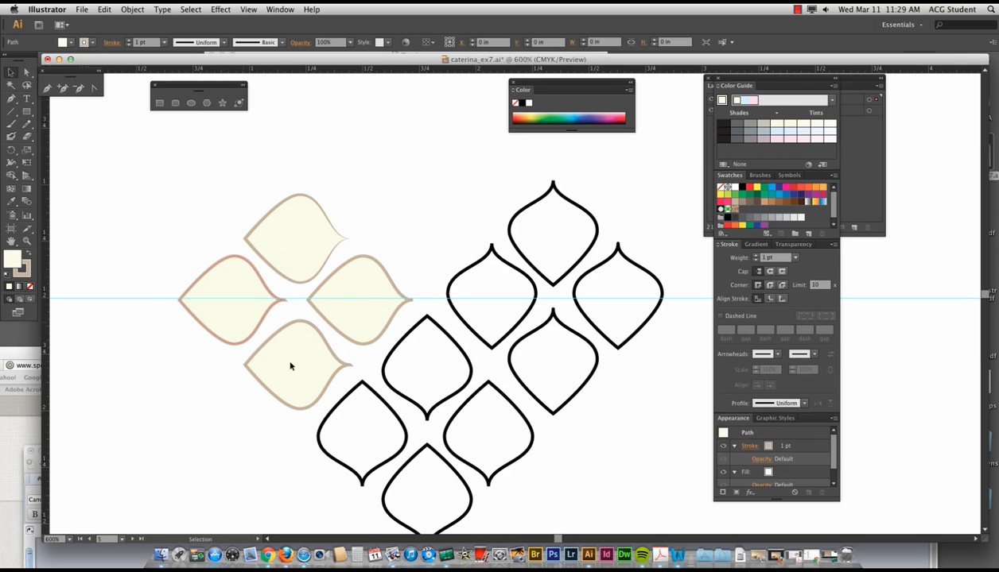
left_click(289, 363, "shift")
left_click(349, 330, "shift")
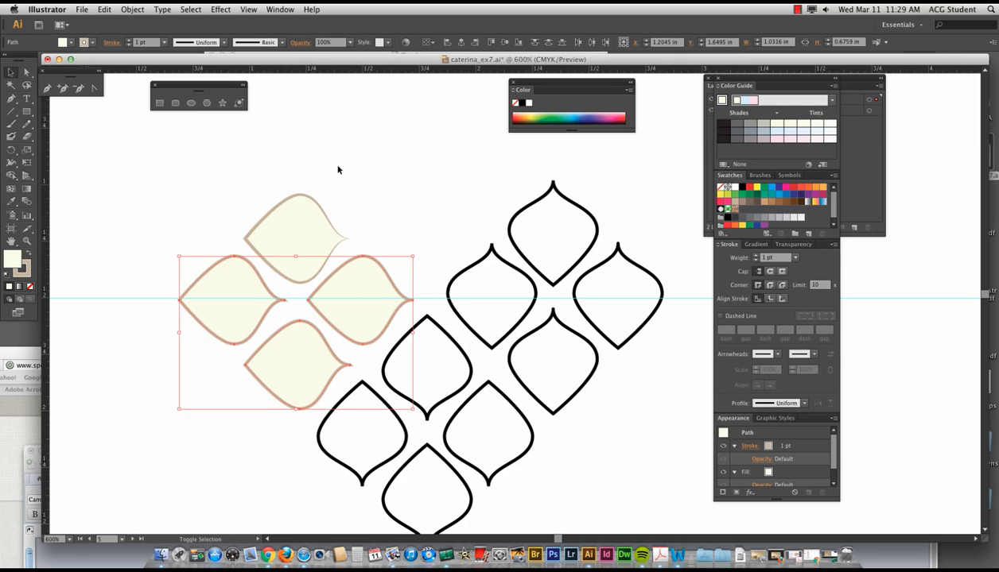
left_click(222, 43)
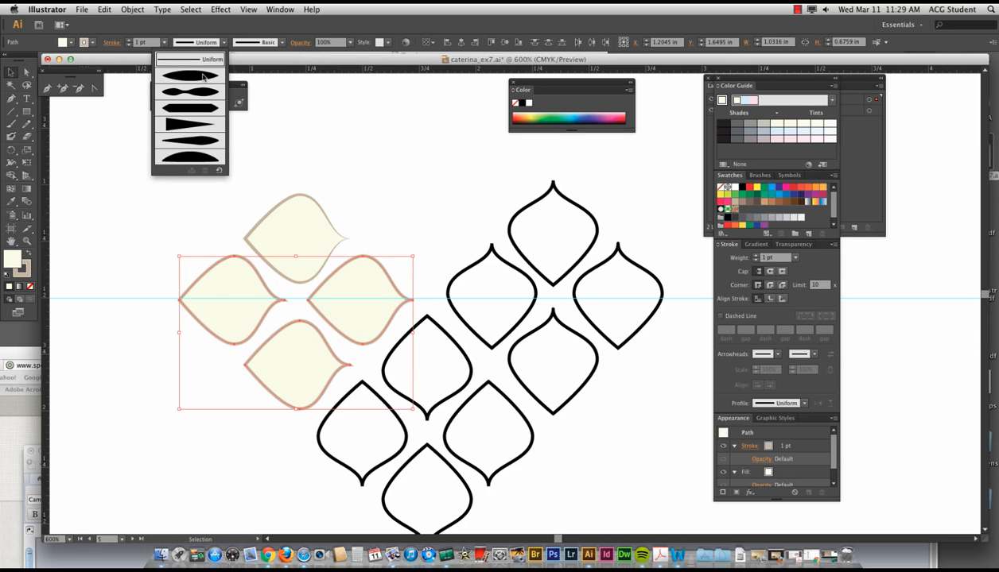
left_click(193, 123)
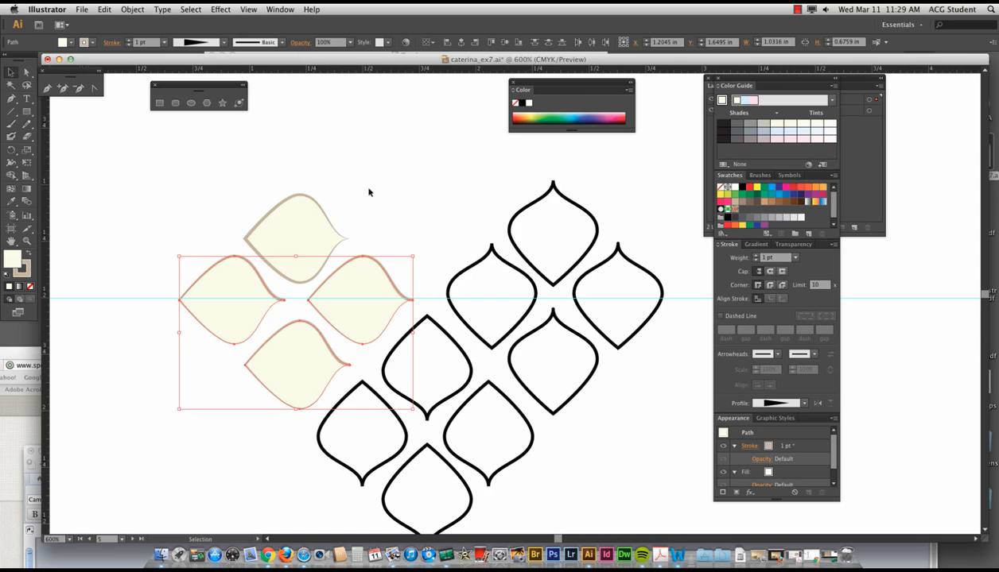
- Give the uppermost cream motif's stroke the same tapering Width Profile 4 and deselect it
left_click(368, 192)
left_click(297, 233)
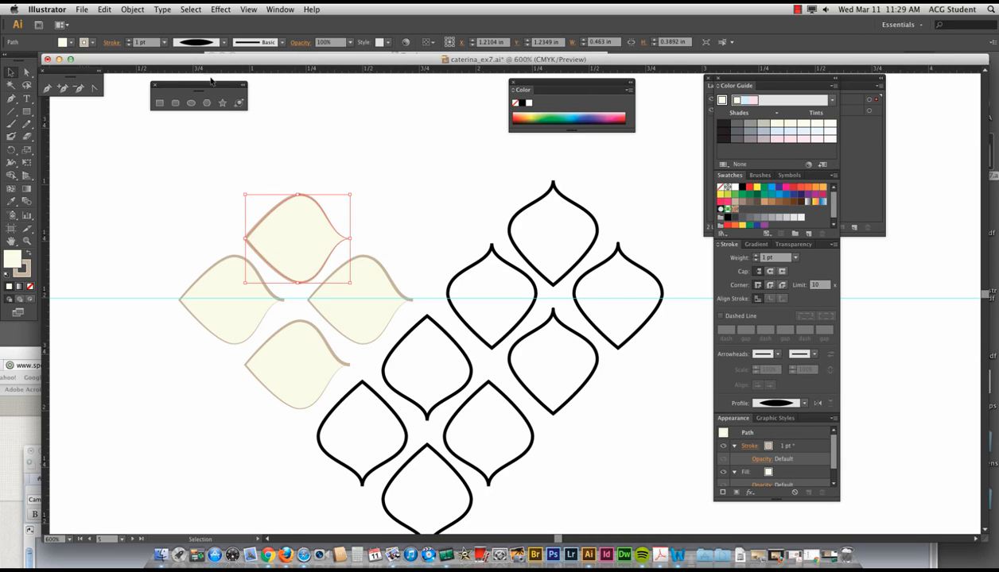
left_click(197, 42)
left_click(194, 122)
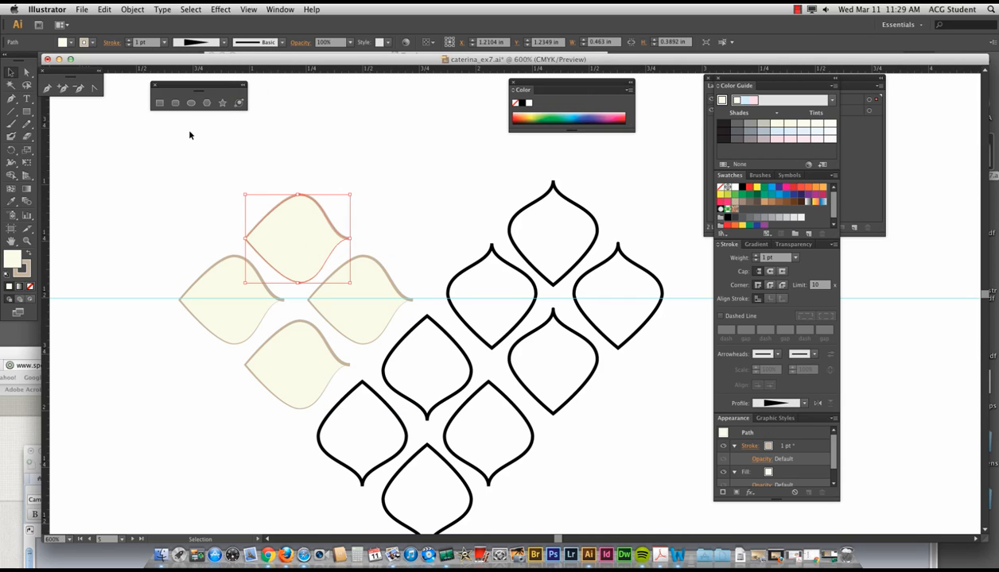
left_click_drag(189, 135, 221, 173)
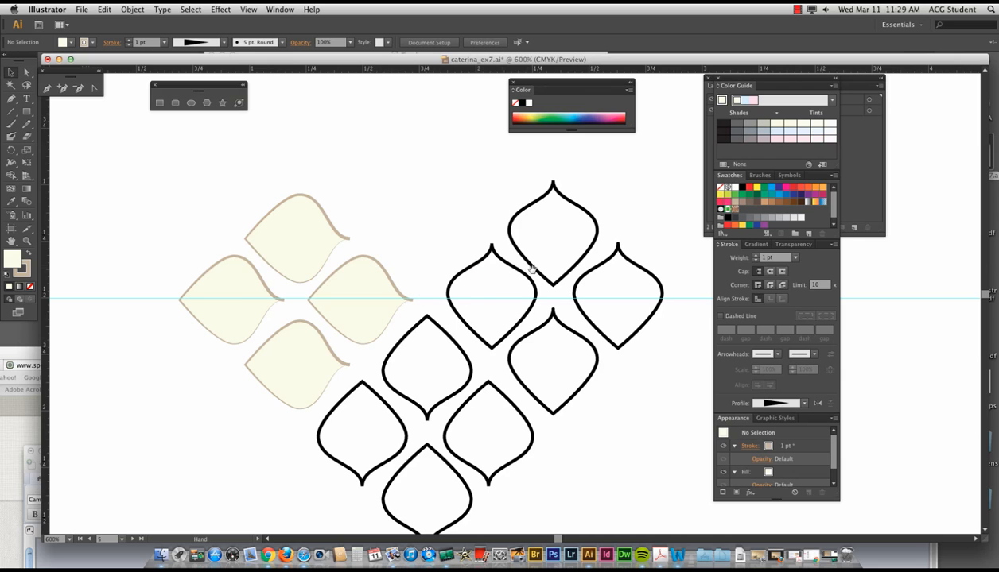
- Sample the orange of the Prada-style handbag in the fashion collage as the fill color with the Eyedropper
scroll(512, 308, "right", 10)
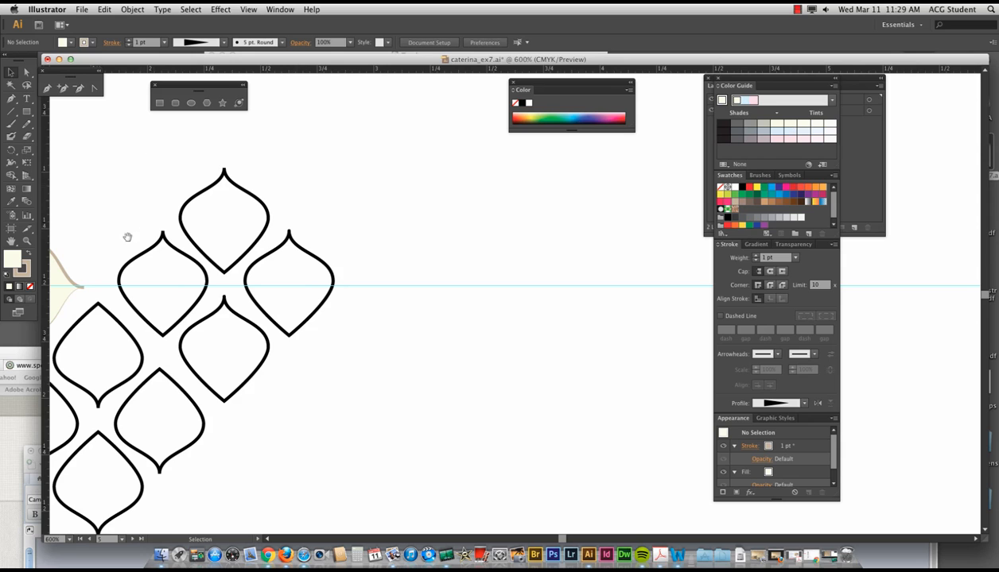
left_click_drag(127, 237, 491, 274)
left_click_drag(69, 208, 373, 261)
left_click_drag(125, 181, 457, 288)
left_click_drag(220, 231, 470, 243)
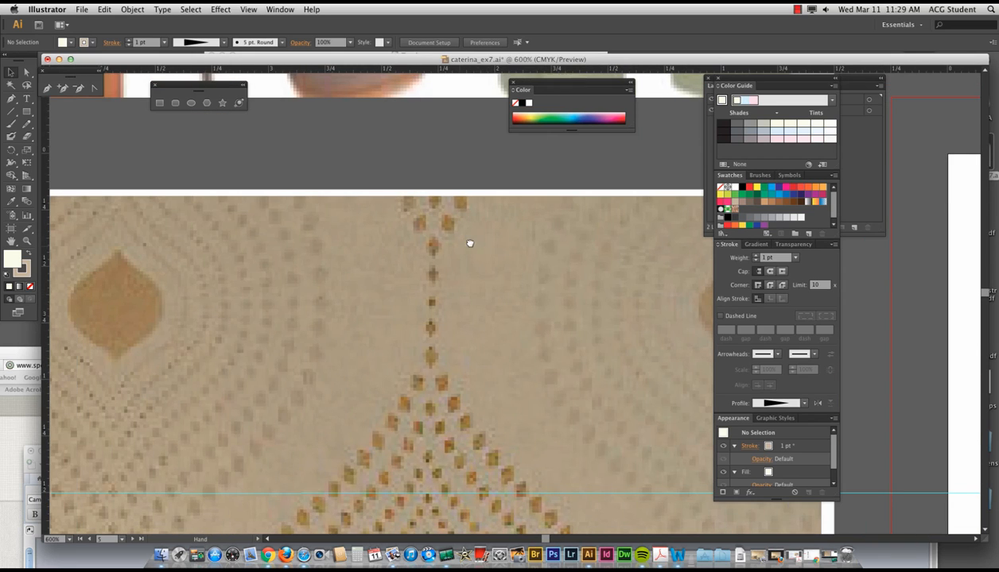
key("super+minus")
key("super+minus")
left_click_drag(335, 243, 375, 475)
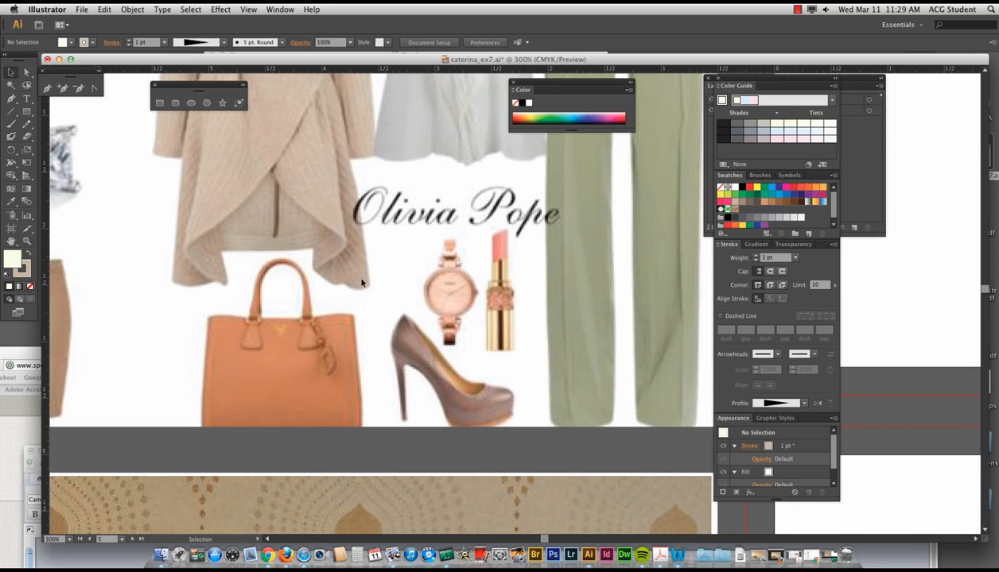
key("i")
left_click(296, 380)
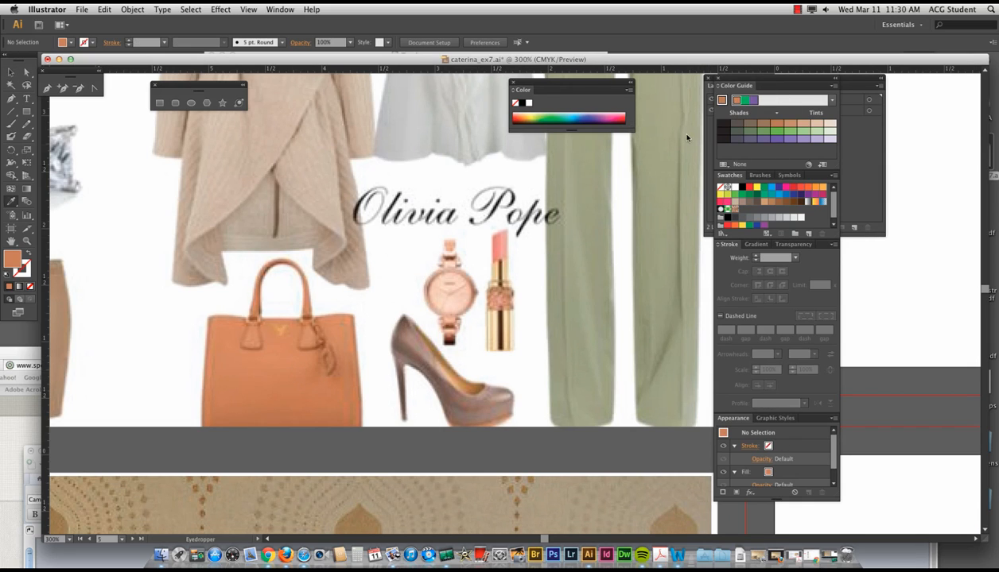
- Adjust the sampled fill in the Color Picker to a more saturated orange, about C=22 M=72 Y=98 K=10
key("v")
double_click(11, 260)
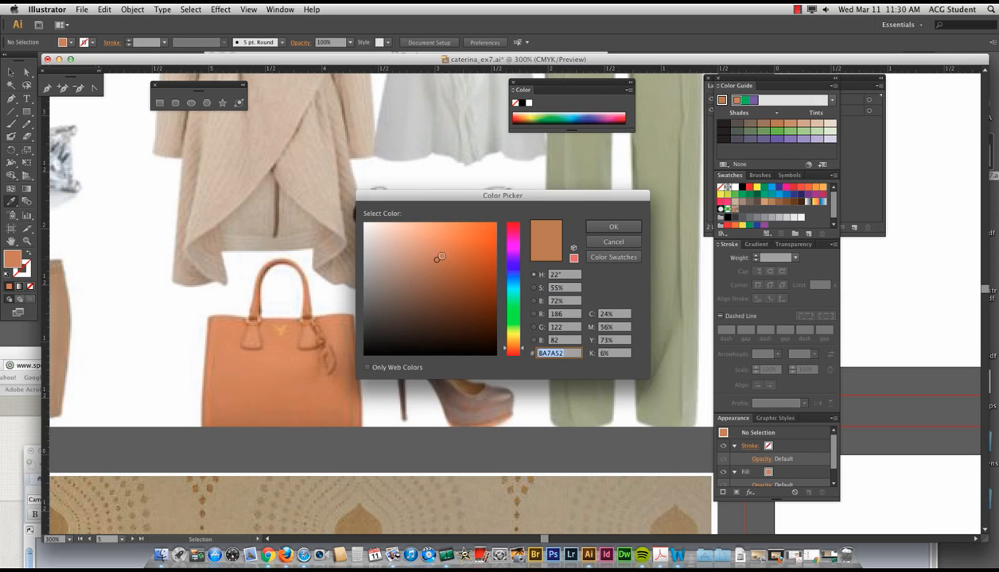
left_click_drag(443, 259, 469, 259)
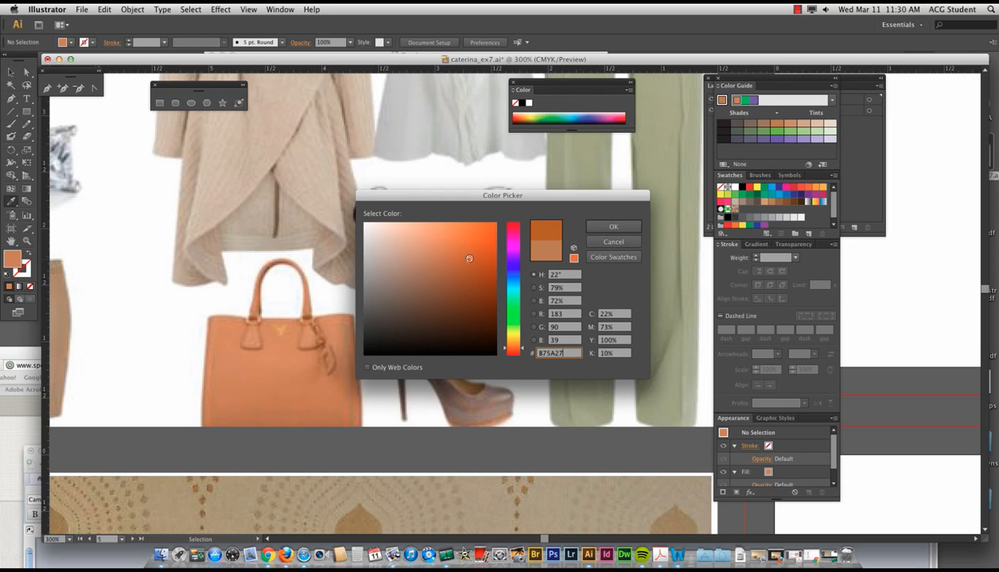
left_click_drag(467, 259, 466, 258)
key("Return")
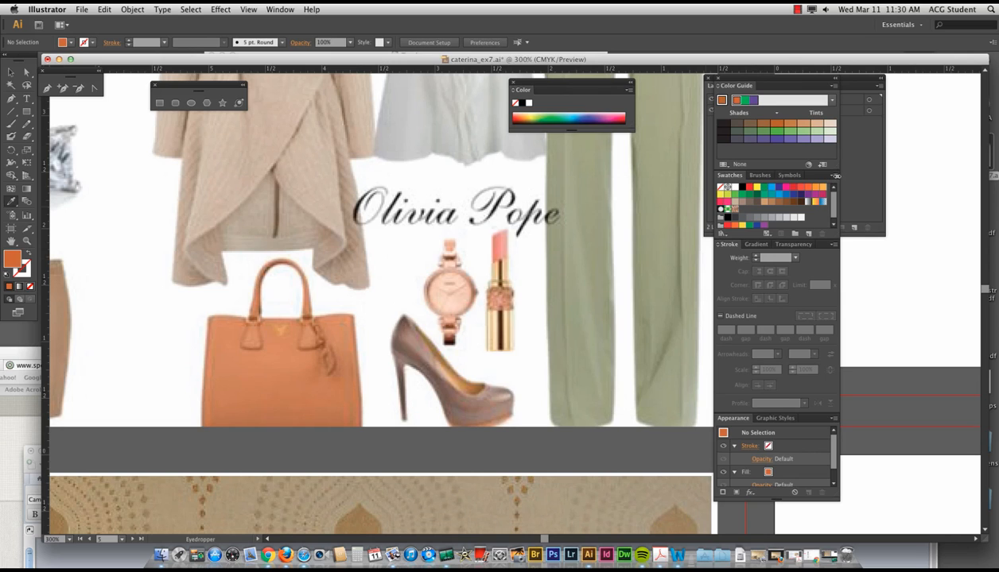
- Save the saturated orange as a new process color swatch named pope1
left_click(833, 177)
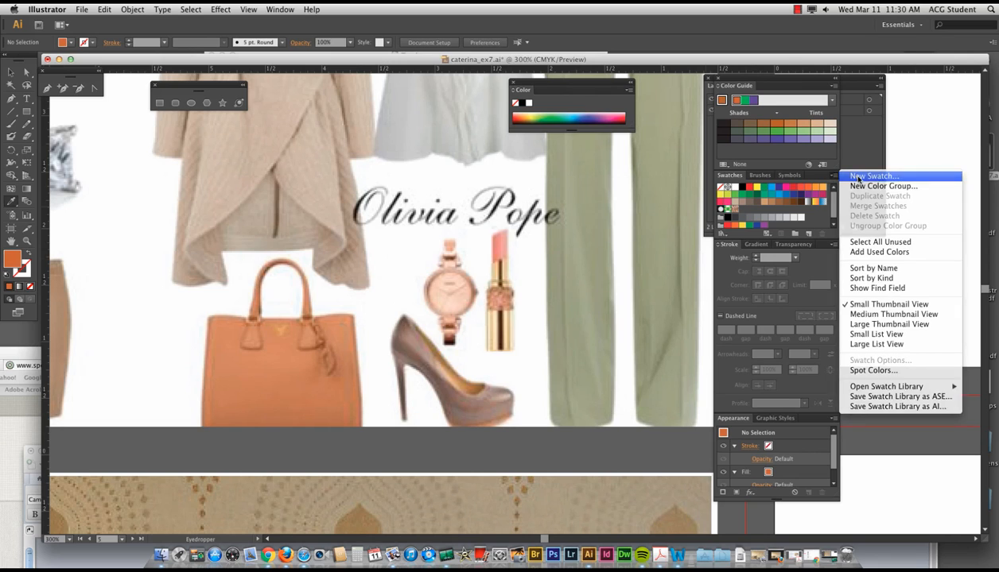
left_click(844, 176)
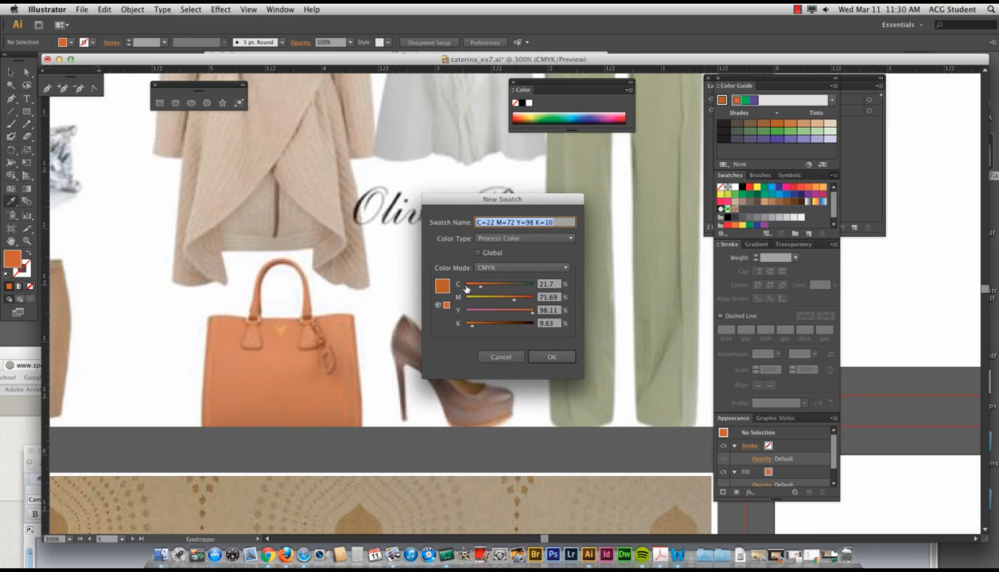
type("pop")
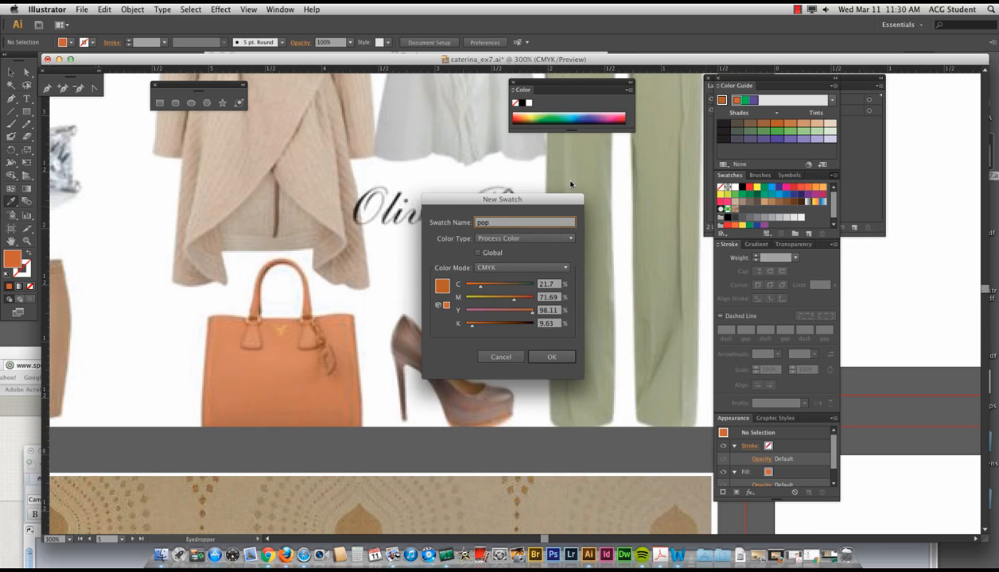
type("e1")
key("Return")
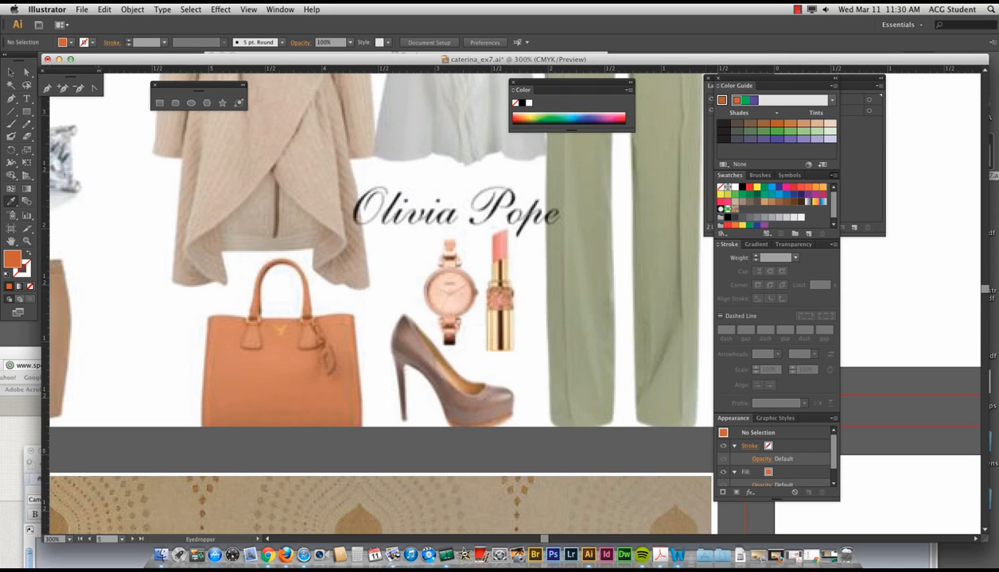
- Sample the sage green of the trousers in the collage and save it as a new swatch named pope2
left_click(595, 236)
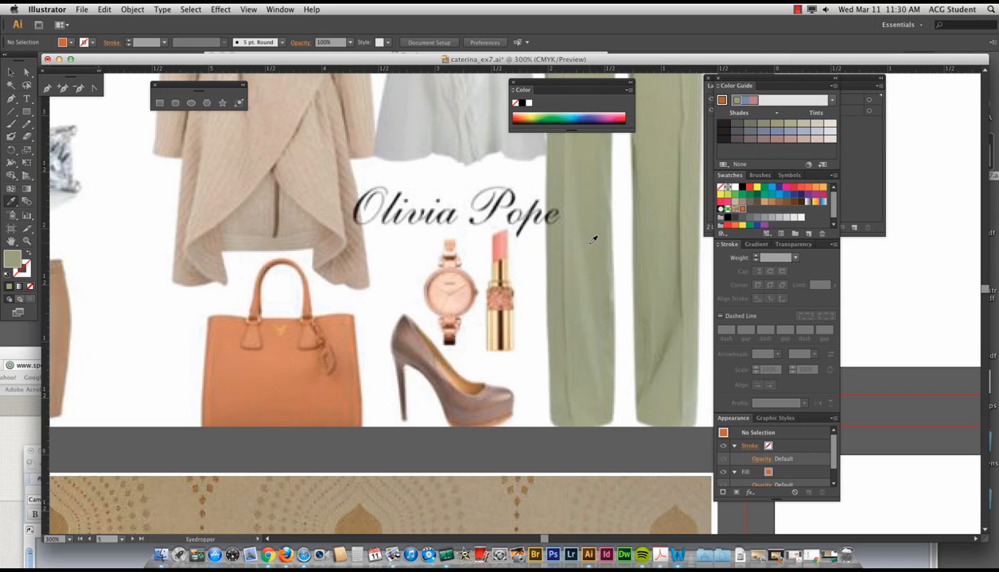
left_click(832, 175)
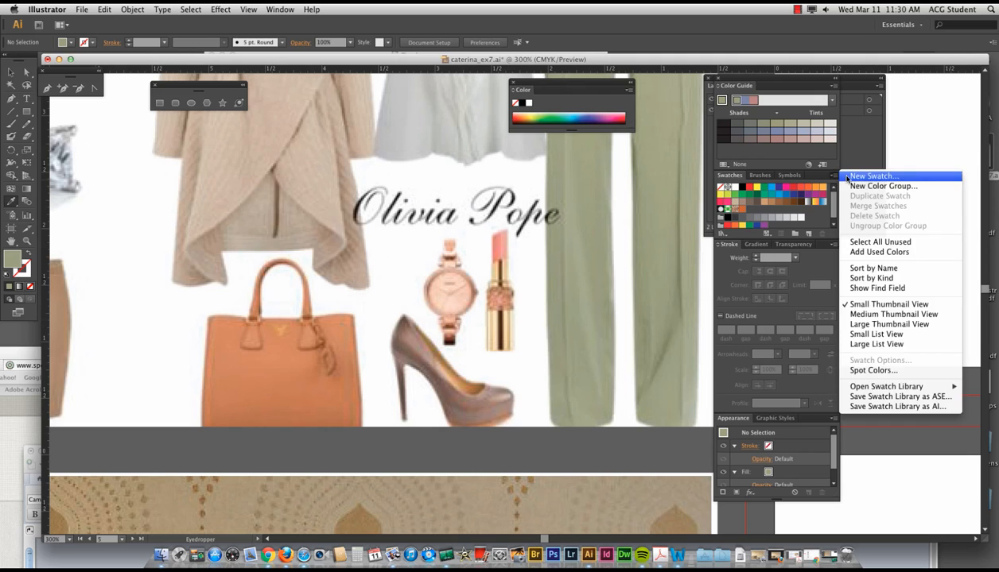
left_click(867, 172)
type("pope2")
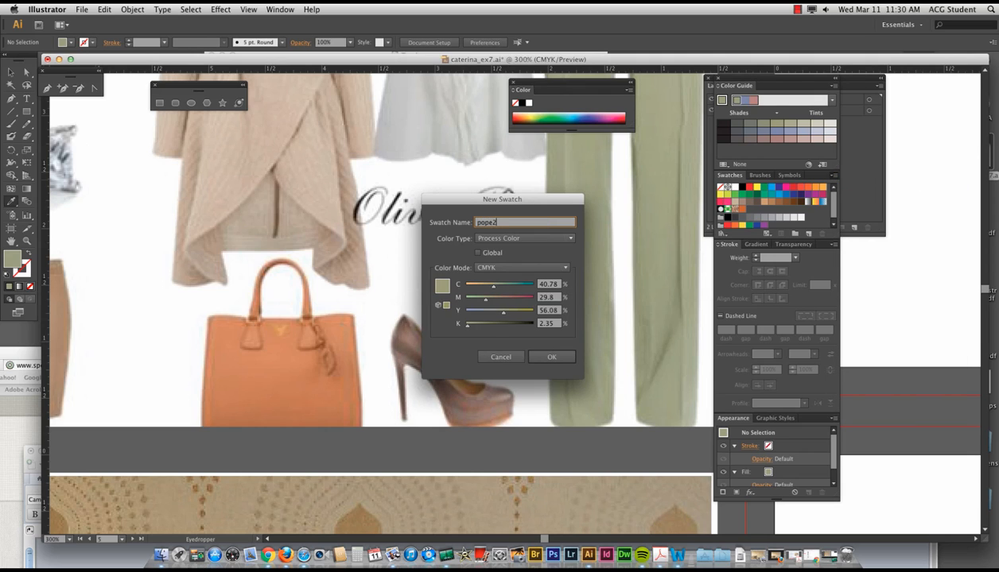
key("Return")
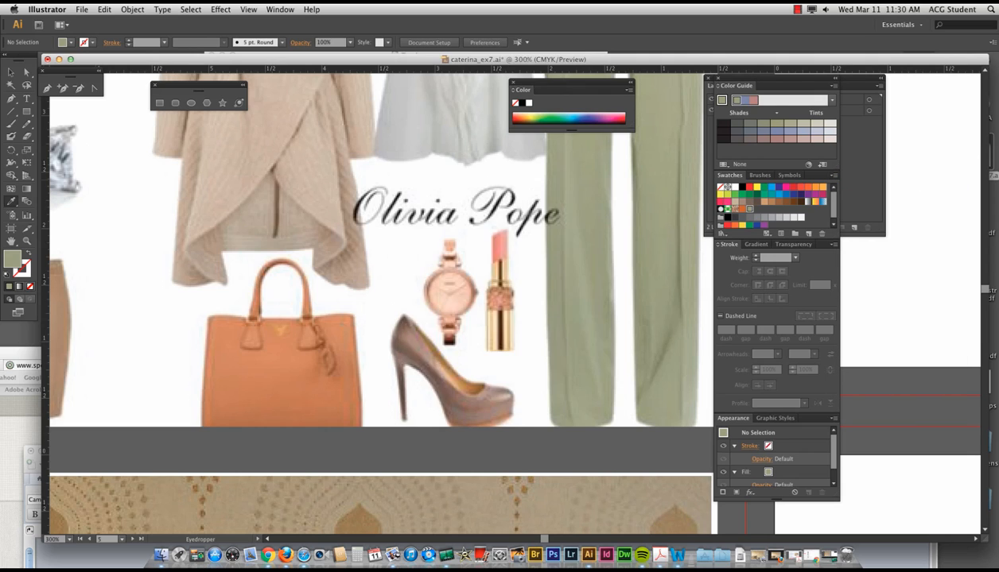
- Sample the brown of the high-heeled shoe and apply a harmony rule of closely related warm hues in the Color Guide
left_click(411, 341)
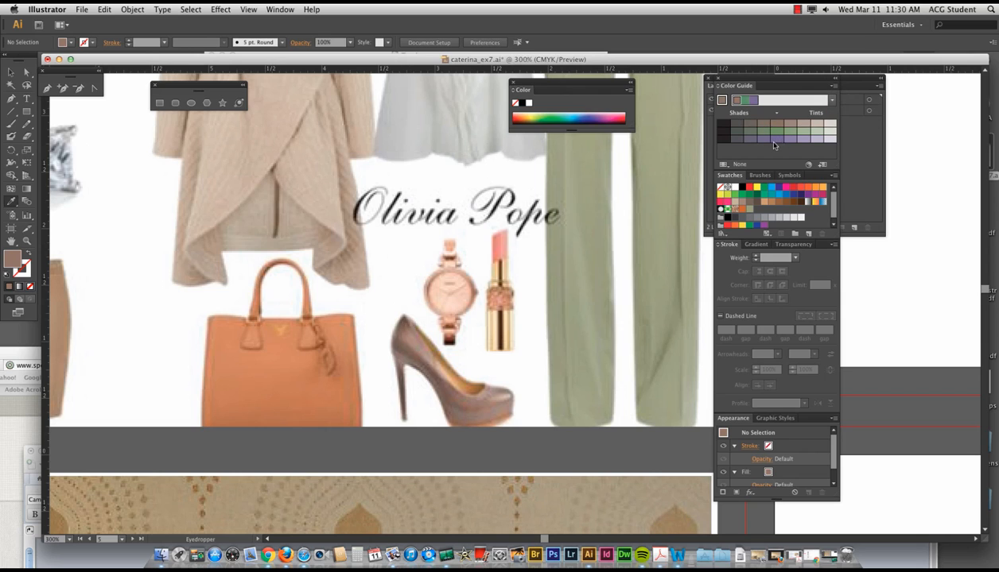
left_click(831, 100)
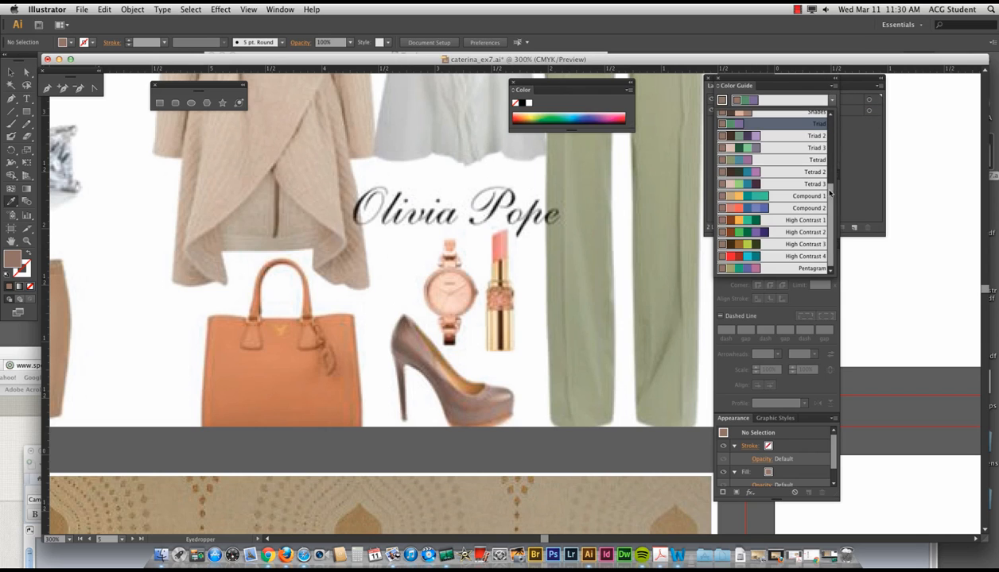
scroll(815, 223, "up", 5)
left_click(759, 189)
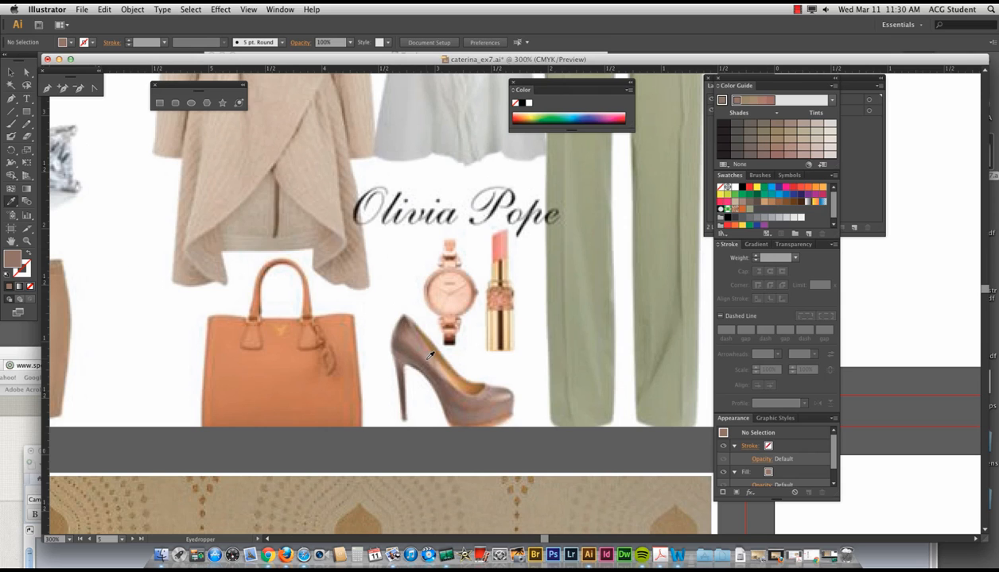
- Save the brown sampled from the shoe as a new swatch named pope3
left_click(832, 175)
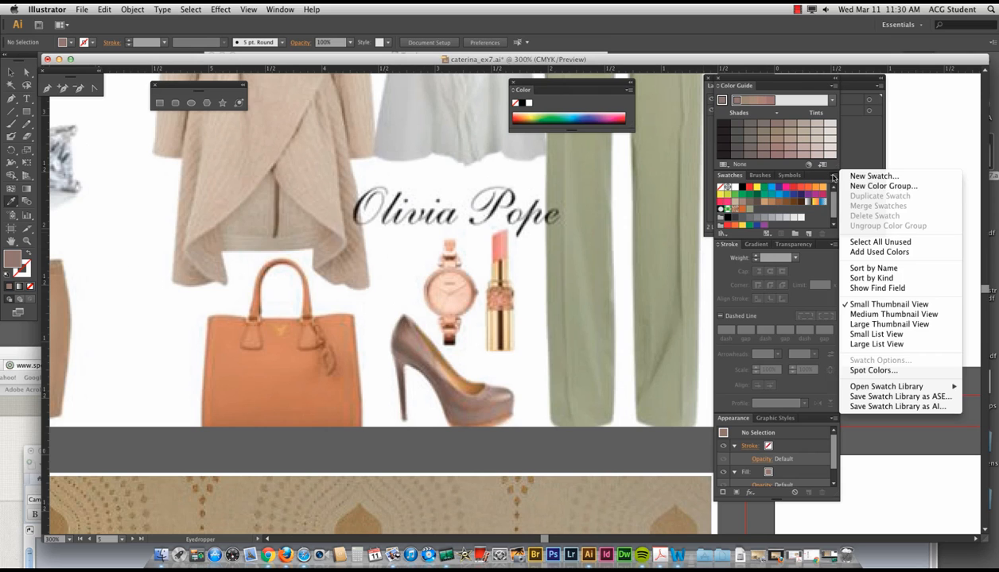
left_click(900, 170)
type("po")
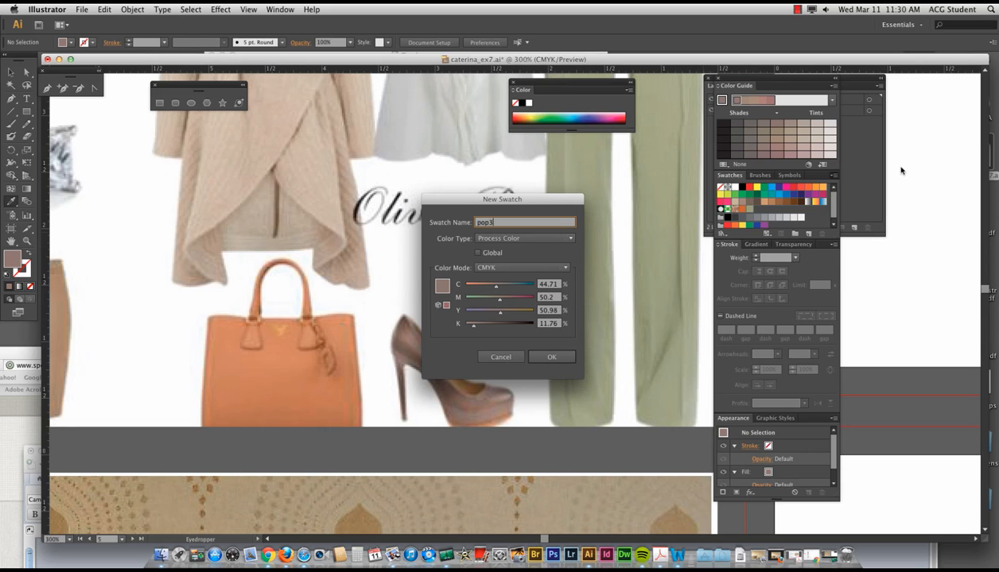
type("pe")
key("Return")
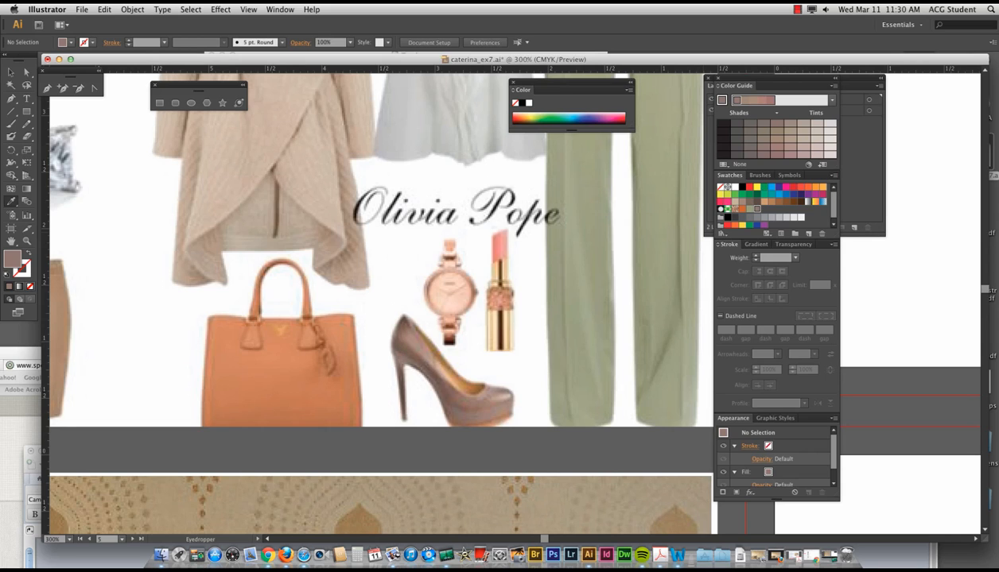
- Sample the off-white of the blouse beside the tan blazer and save it as a new swatch named pope4
key("space")
left_click_drag(343, 207, 387, 369)
left_click_drag(264, 159, 443, 313)
left_click_drag(383, 348, 589, 345)
left_click_drag(353, 117, 303, 308)
left_click_drag(310, 131, 345, 339)
left_click_drag(396, 199, 471, 258)
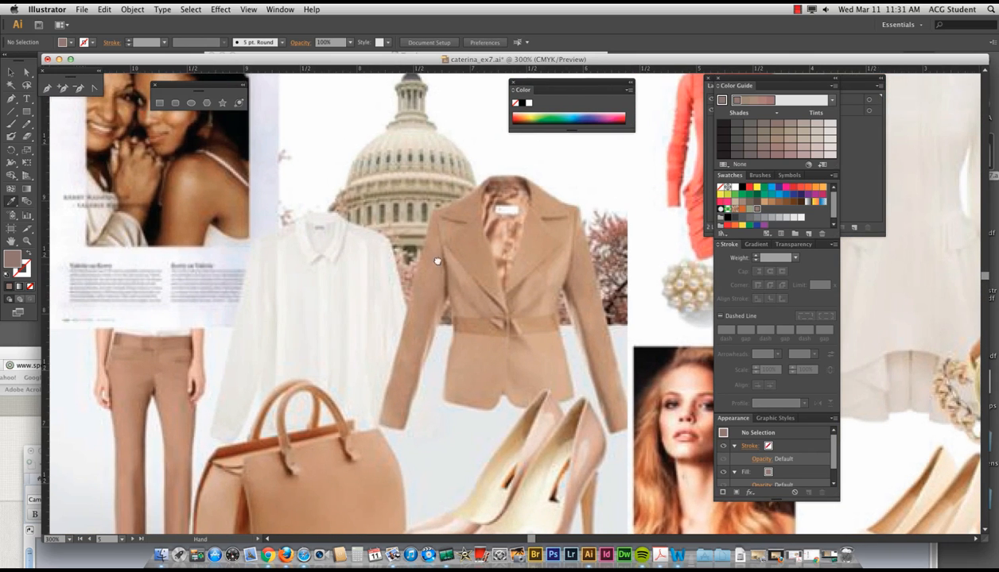
left_click(356, 268)
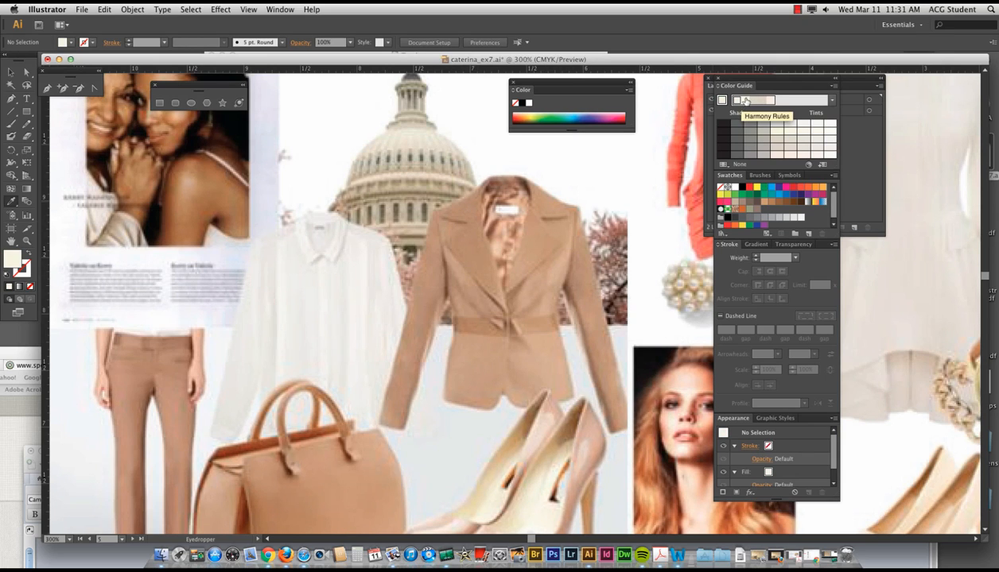
left_click(832, 175)
left_click(851, 180)
type("pope")
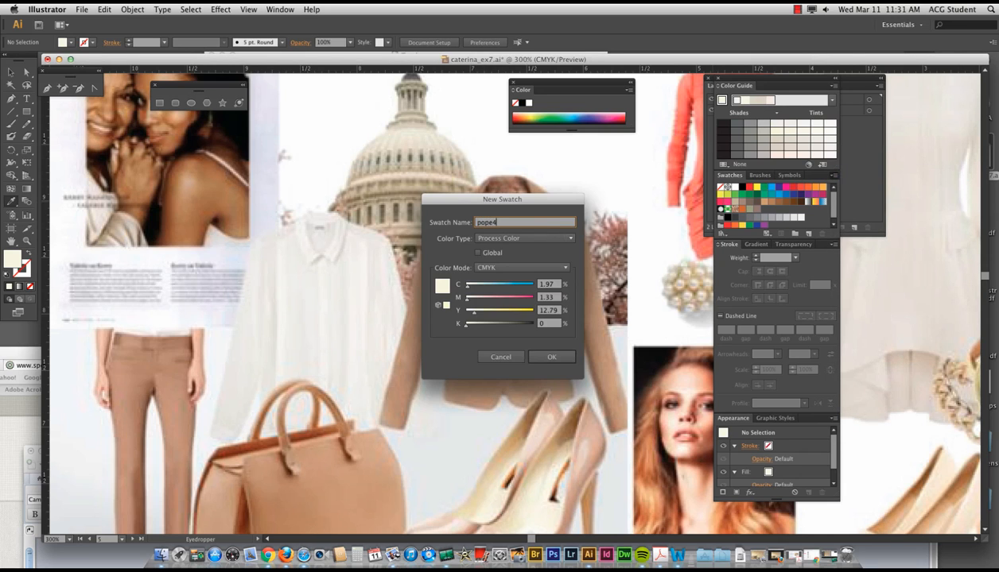
key("Return")
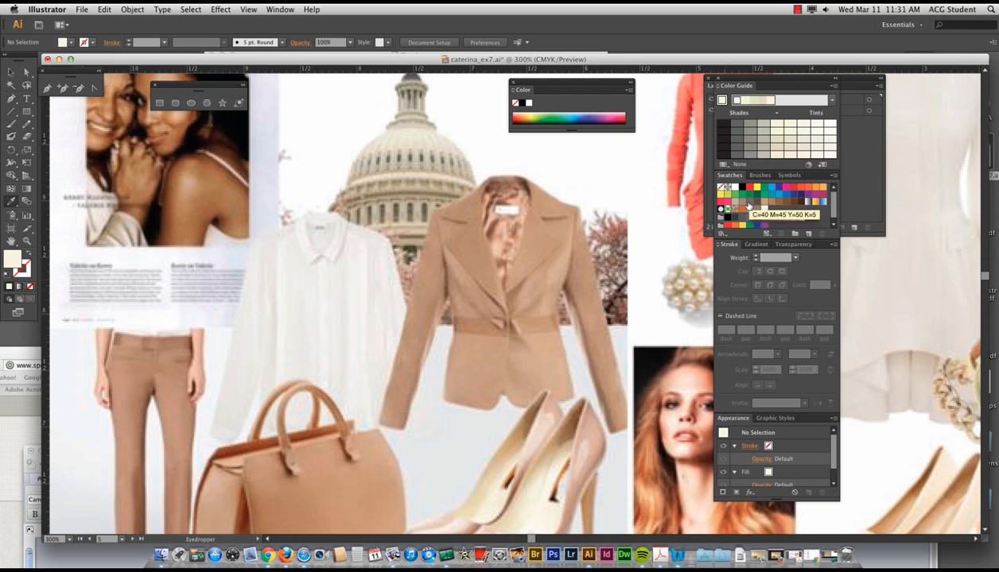
- Sample the gray-blue of the trousers beside the gold watch and save it as a new swatch named pope5
key("space")
left_click_drag(609, 418, 352, 214)
left_click_drag(506, 294, 278, 471)
left_click_drag(524, 330, 347, 191)
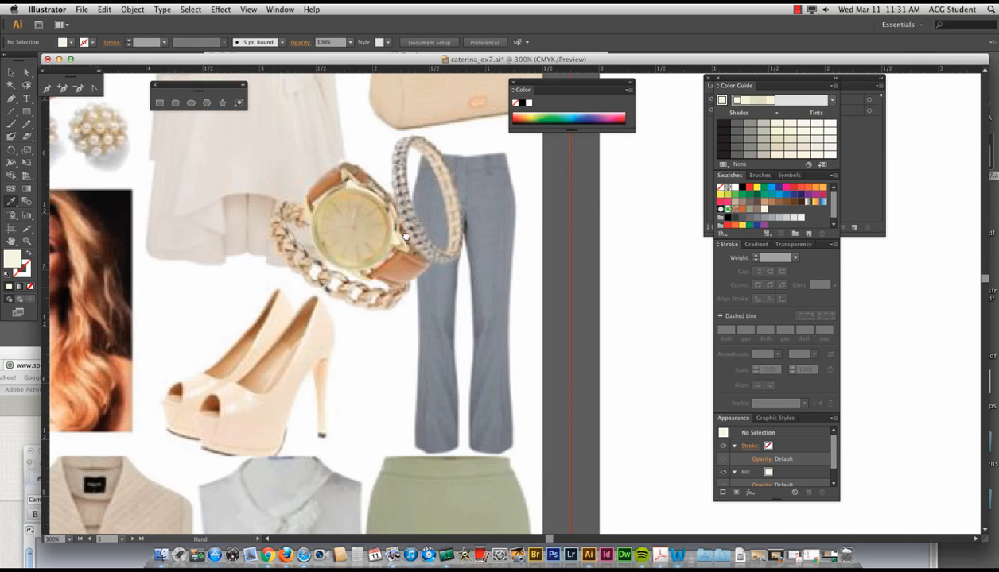
left_click(492, 230)
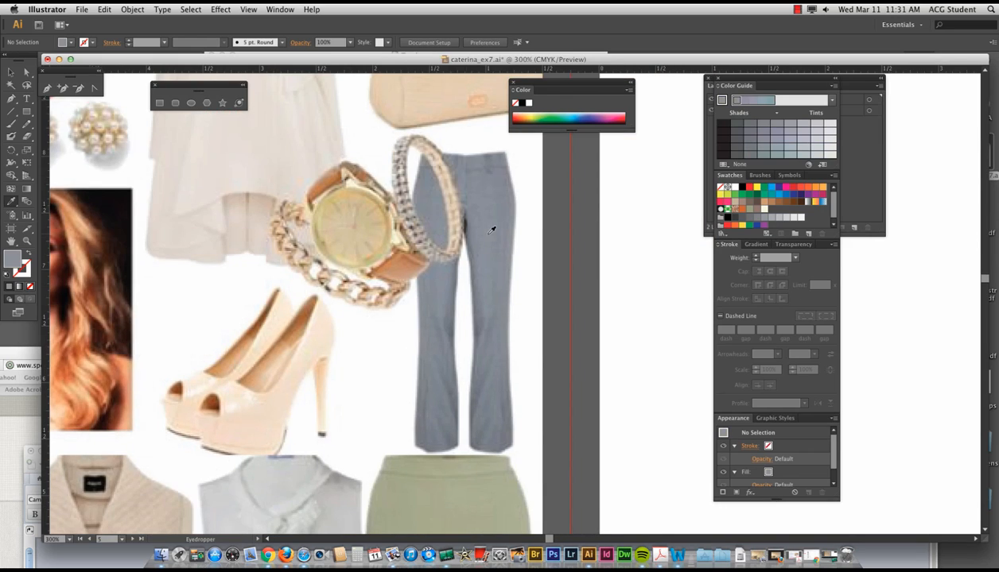
left_click(832, 175)
left_click(870, 165)
type("p")
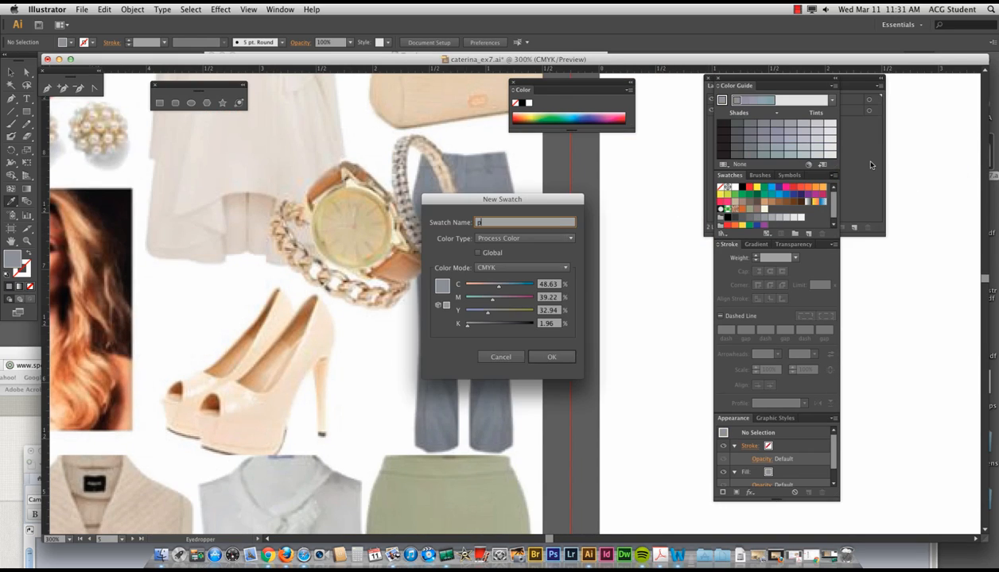
type("ope5")
key("Return")
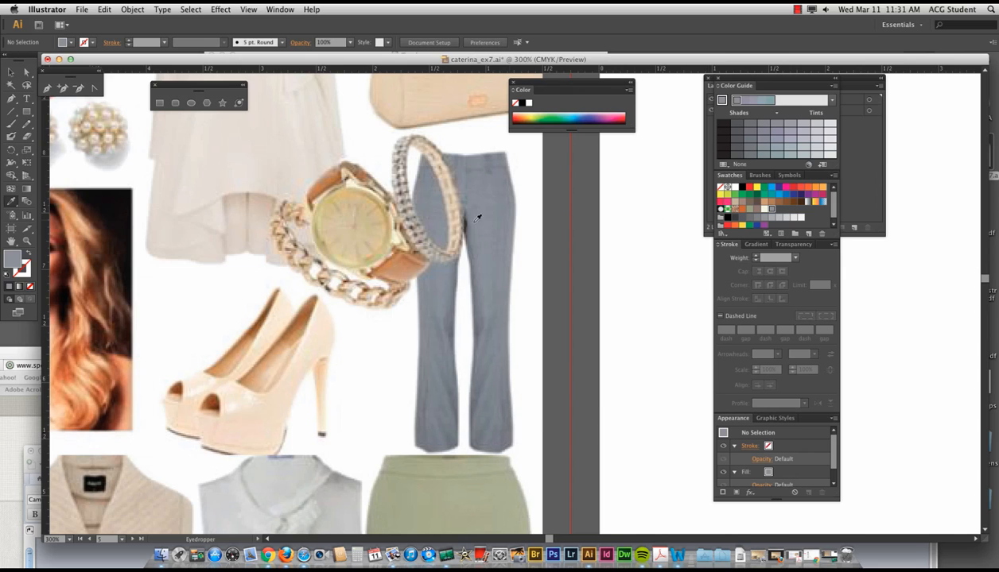
- Fill the uppermost cream motif of the heart pattern with the gray-blue pope5 swatch
left_click_drag(488, 195, 97, 253)
key("i")
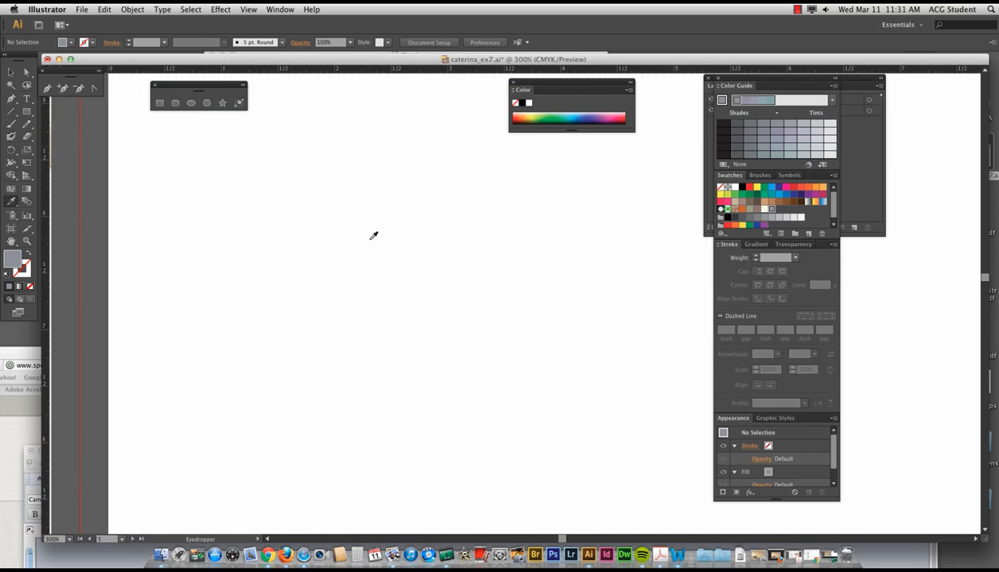
key("super+minus")
key("super+minus")
scroll(501, 274, "down", 5)
scroll(501, 275, "right", 3)
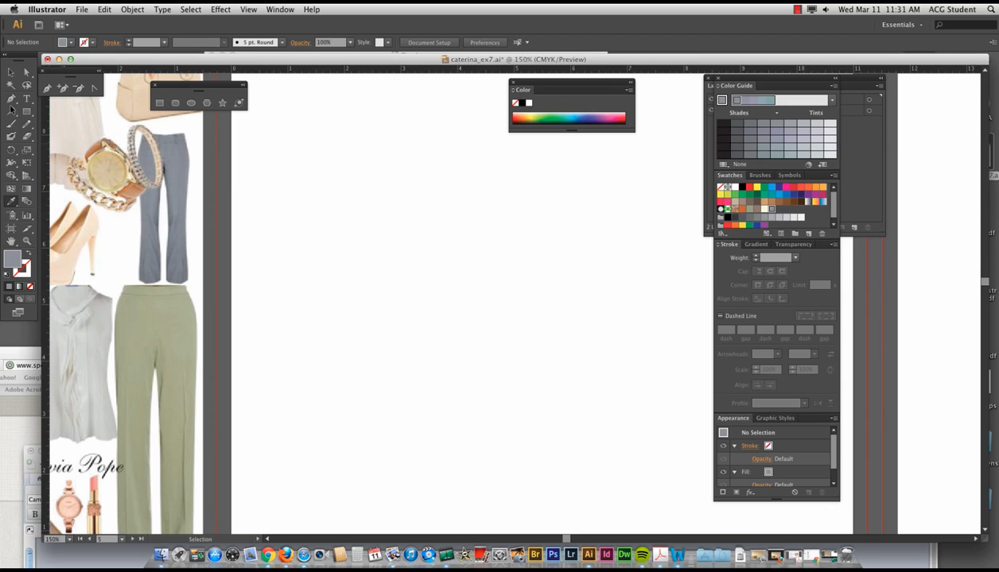
key("v")
left_click_drag(436, 233, 428, 191)
scroll(428, 191, "down", 10)
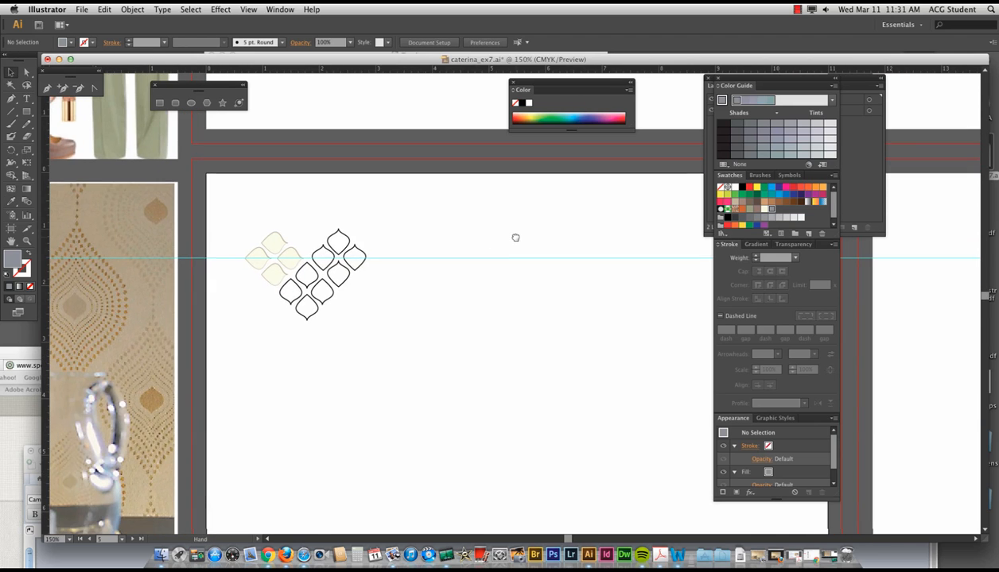
key("super+equal")
key("super+equal")
scroll(194, 252, "left", 8)
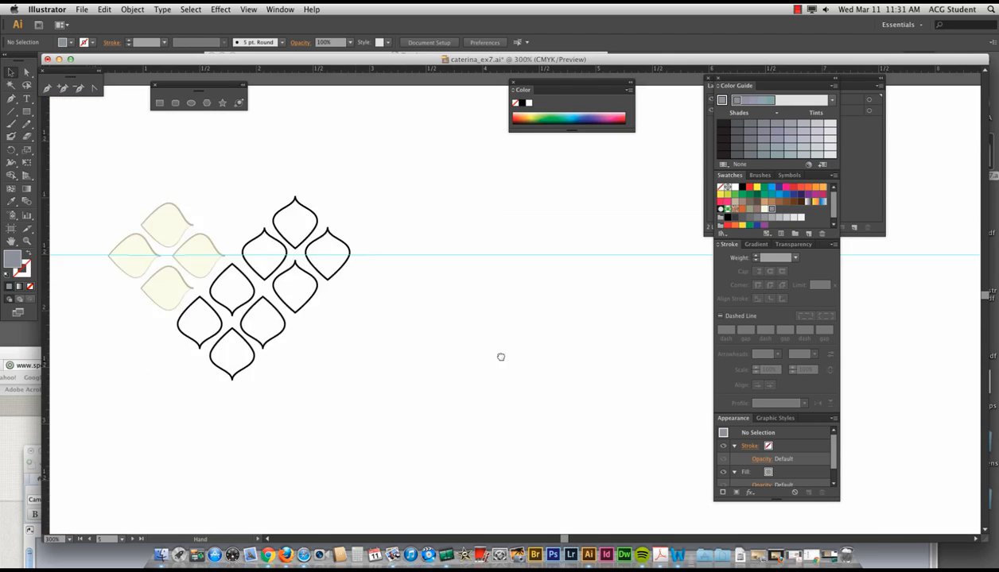
left_click(310, 263)
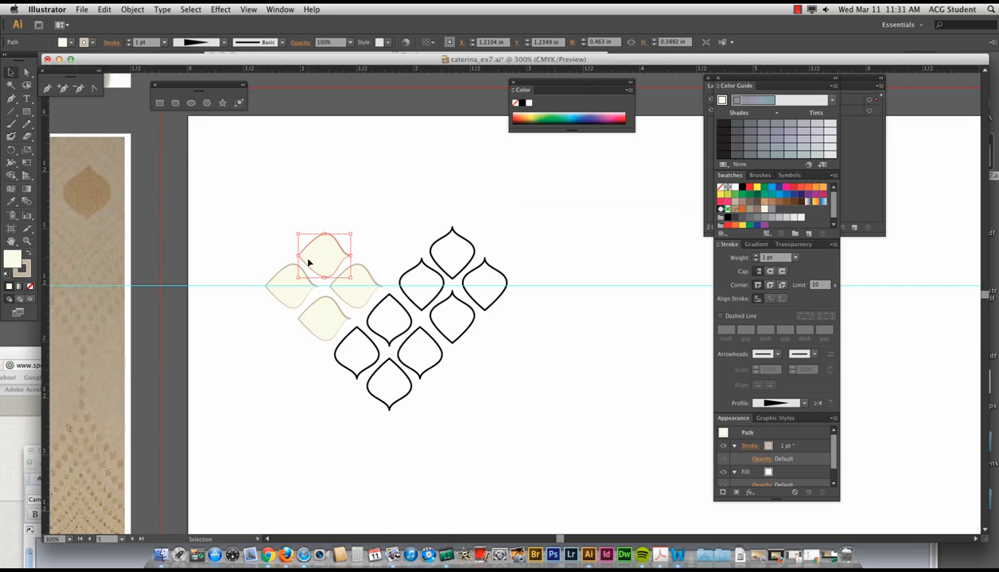
left_click(772, 211)
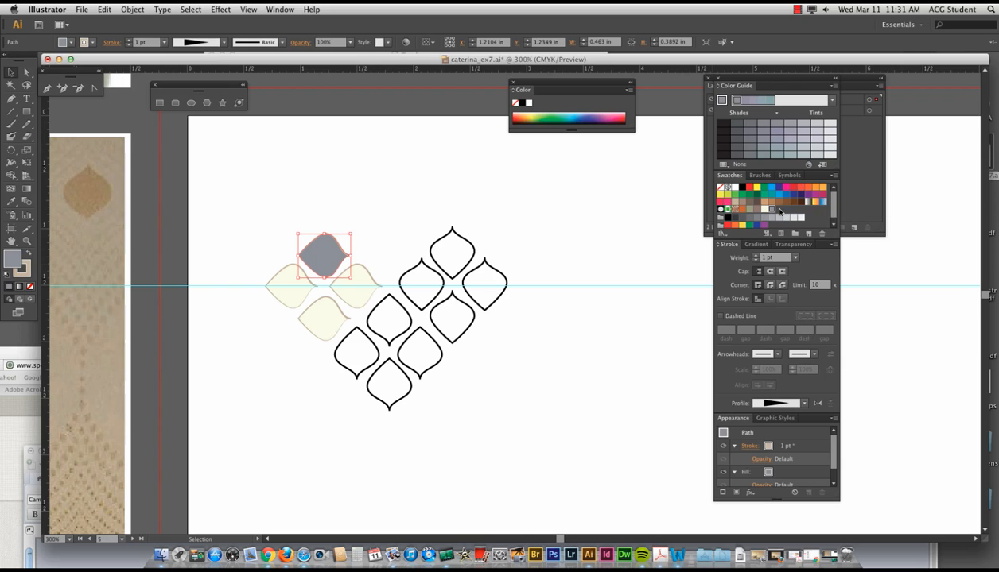
- Try a dark shade and a light gray tint from the Color Guide on the uppermost motif, finishing with the lightest tint
left_click(737, 126)
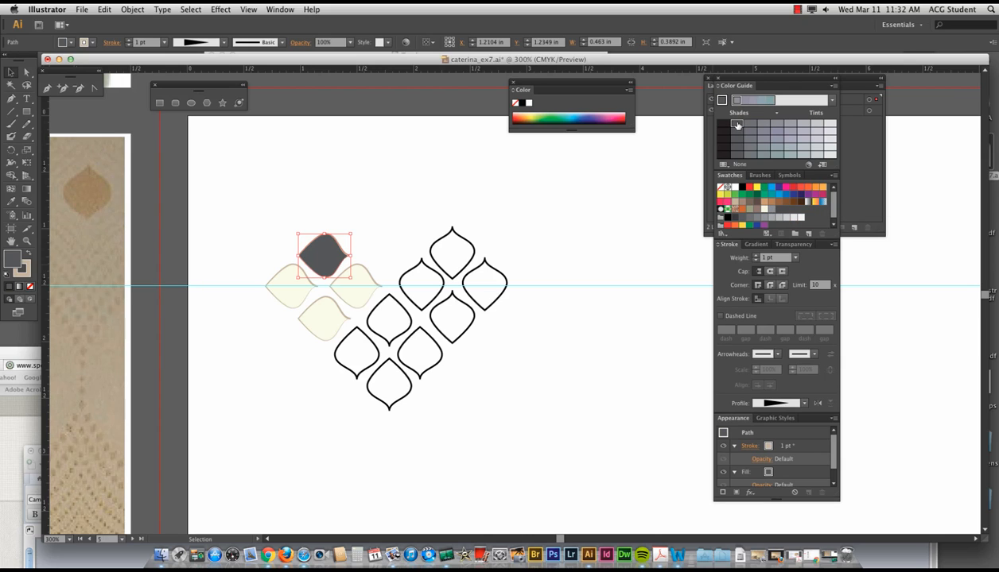
left_click(817, 125)
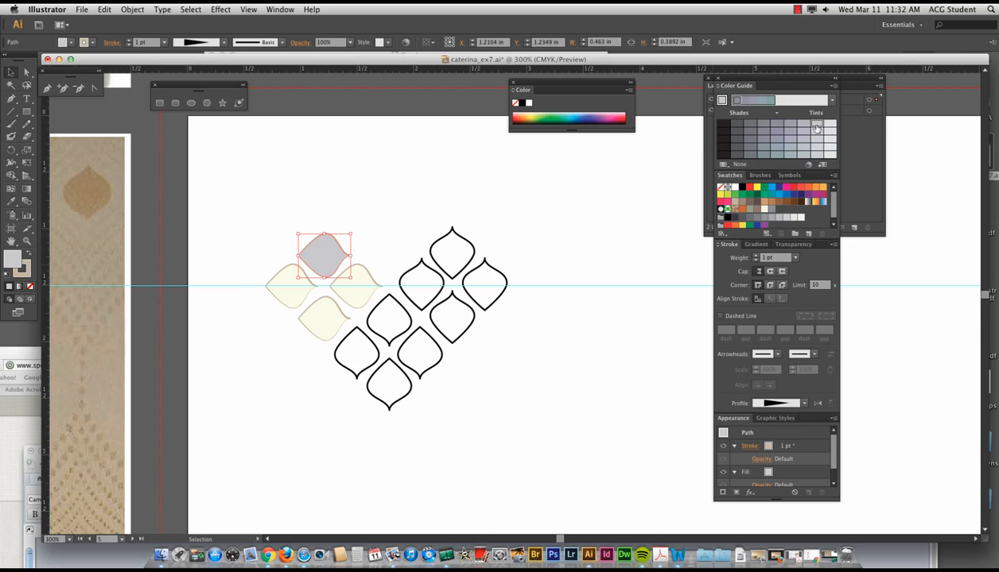
left_click(827, 125)
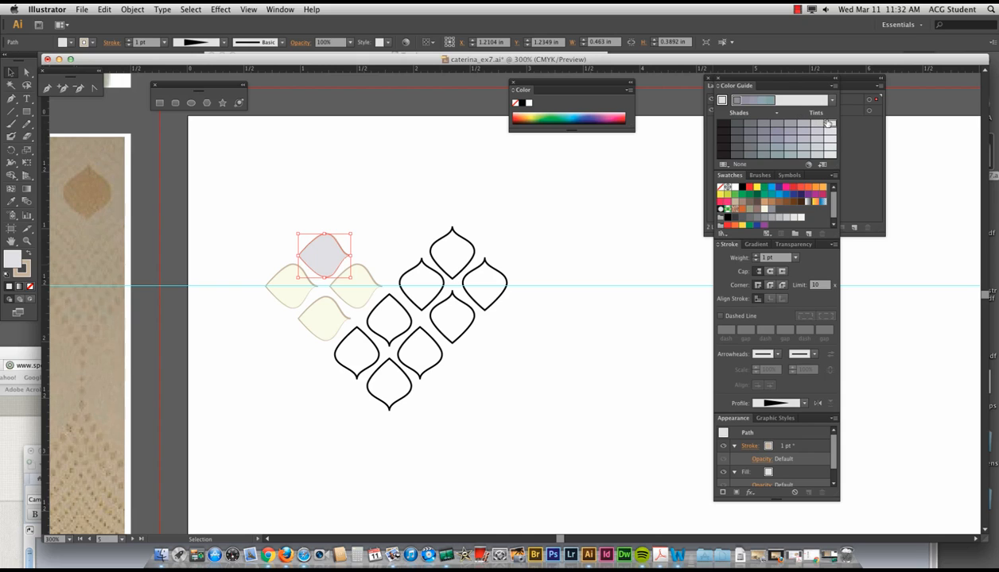
left_click(598, 181)
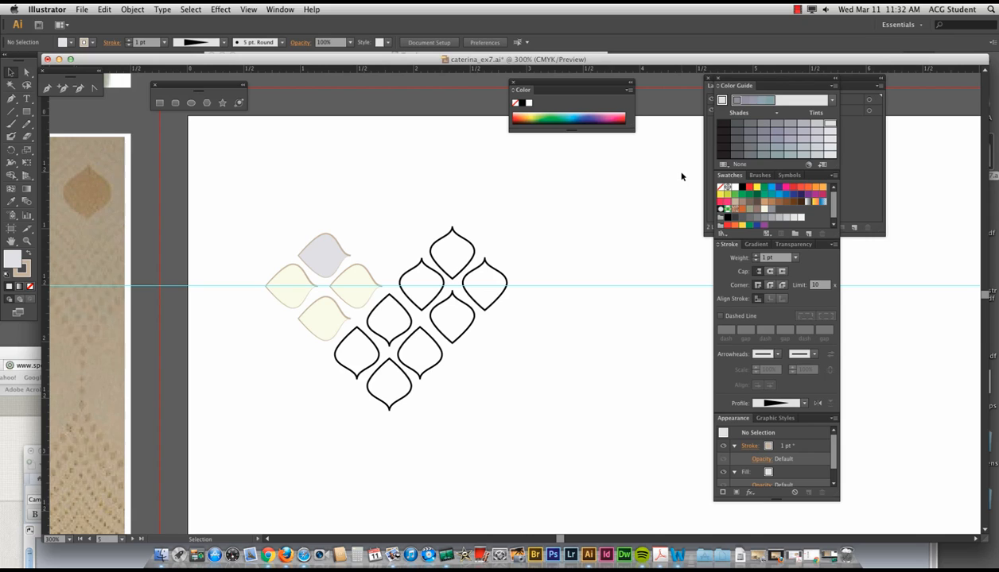
- Look through the harmony rules offered by the Color Guide without changing the current rule
left_click(830, 100)
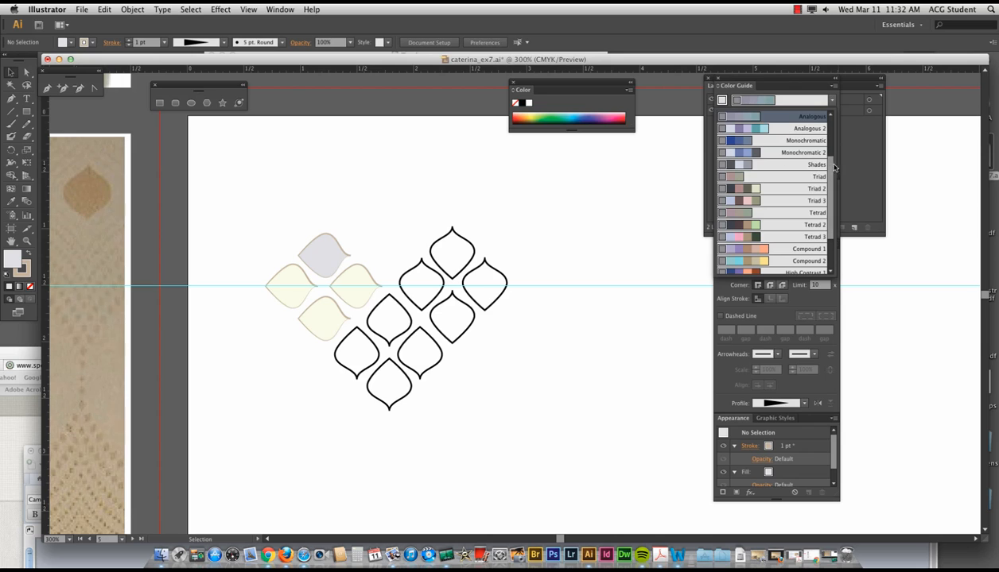
scroll(803, 159, "up", 3)
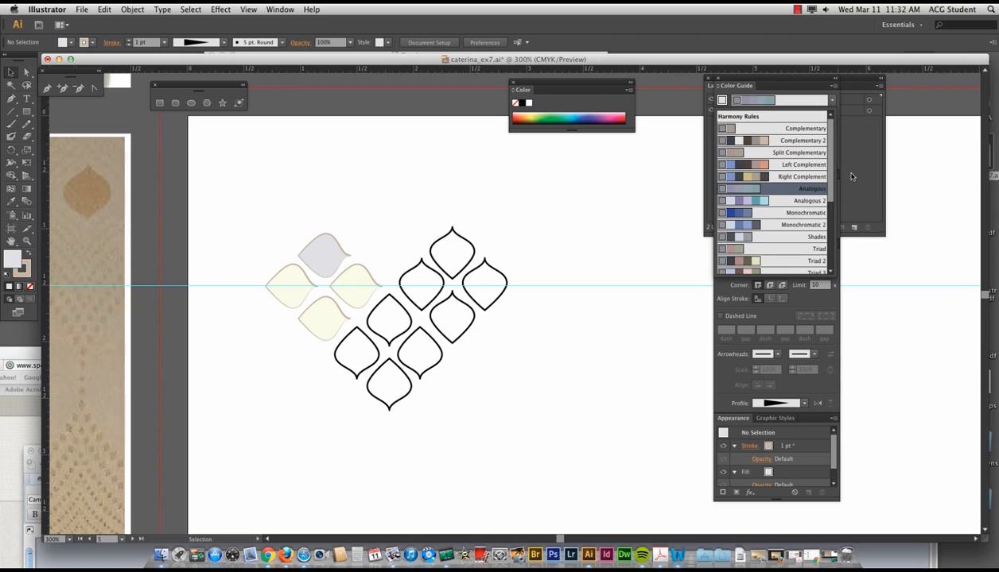
left_click(355, 277)
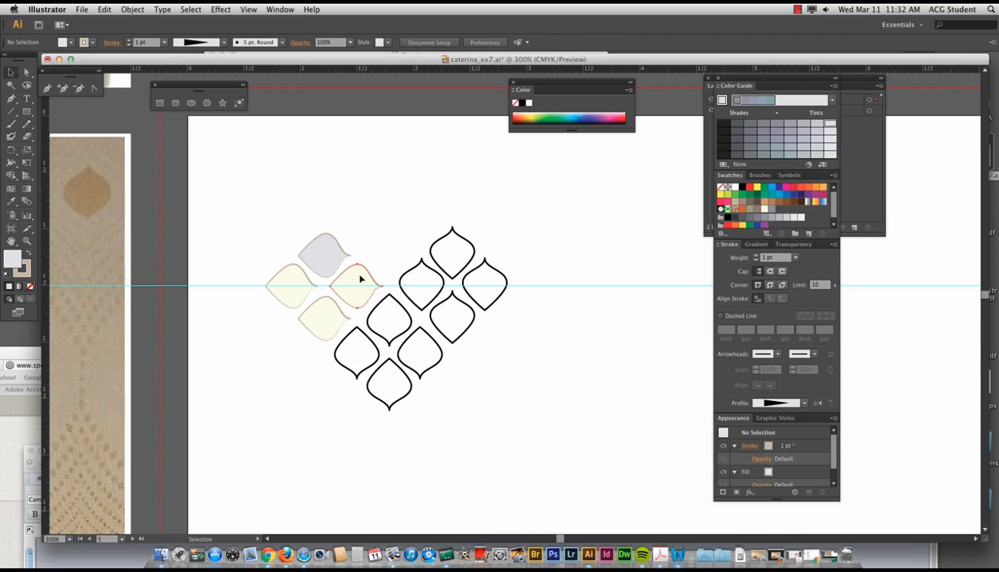
- Go to the empty artboard in the upper row and display the document's list of artboards
left_click(360, 279)
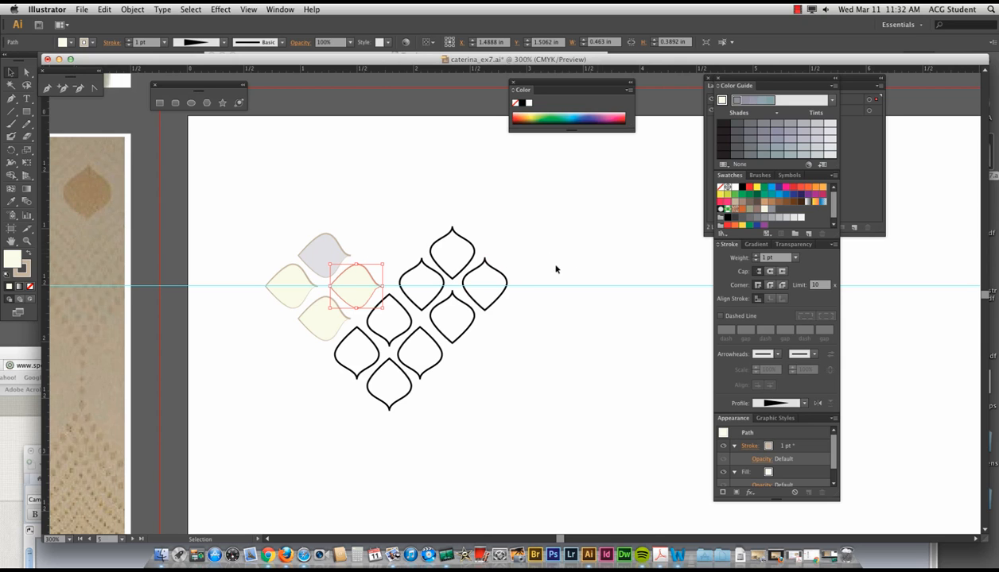
key("a")
key("super+minus")
key("super+minus")
left_click_drag(593, 364, 238, 262)
key("super+minus")
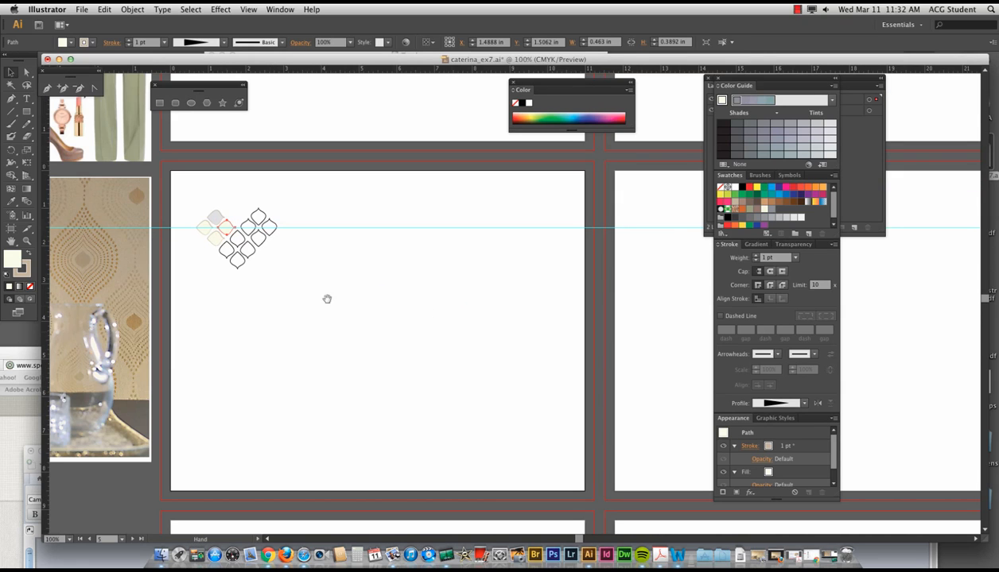
left_click_drag(259, 306, 319, 285)
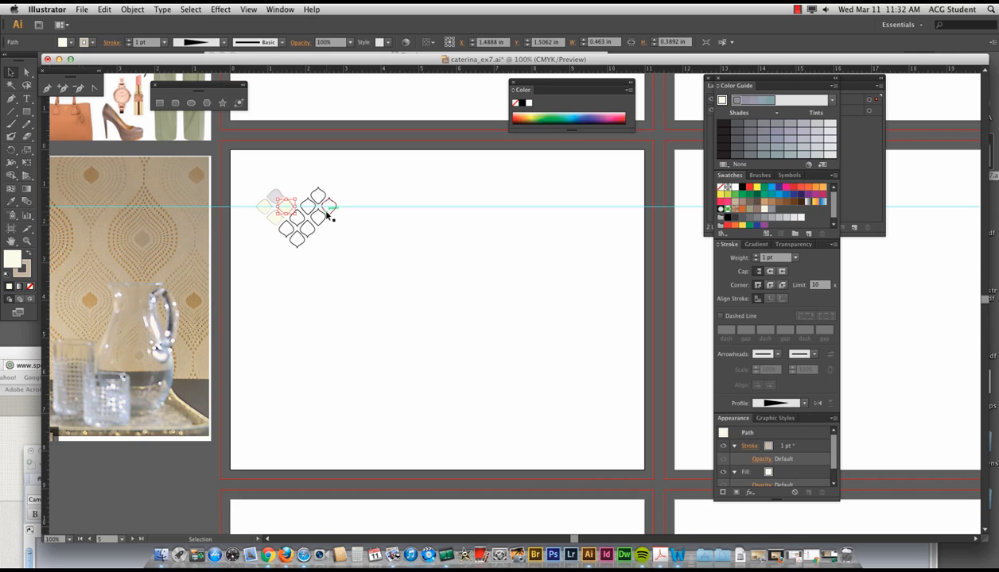
left_click_drag(701, 123, 415, 372)
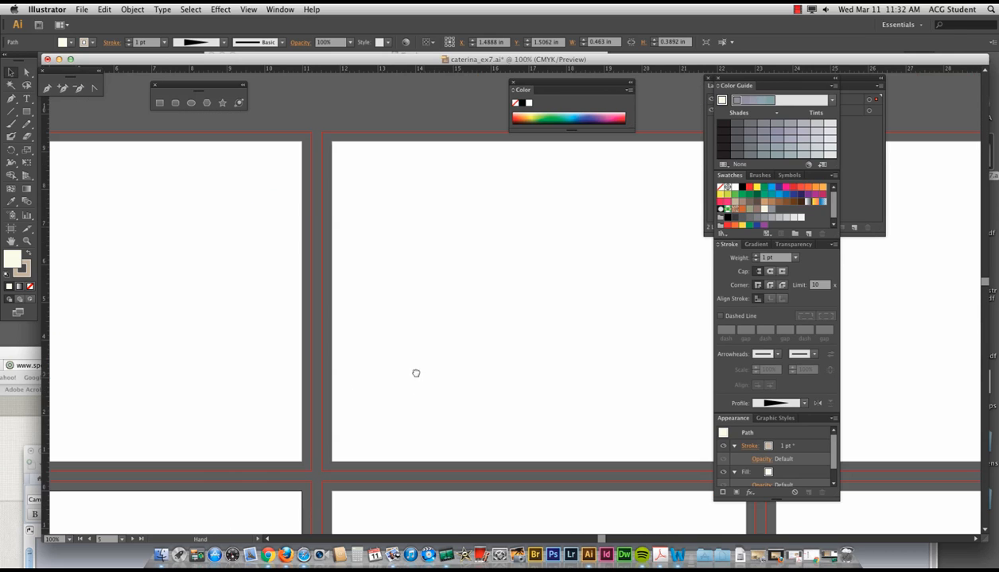
left_click(280, 8)
left_click(282, 162)
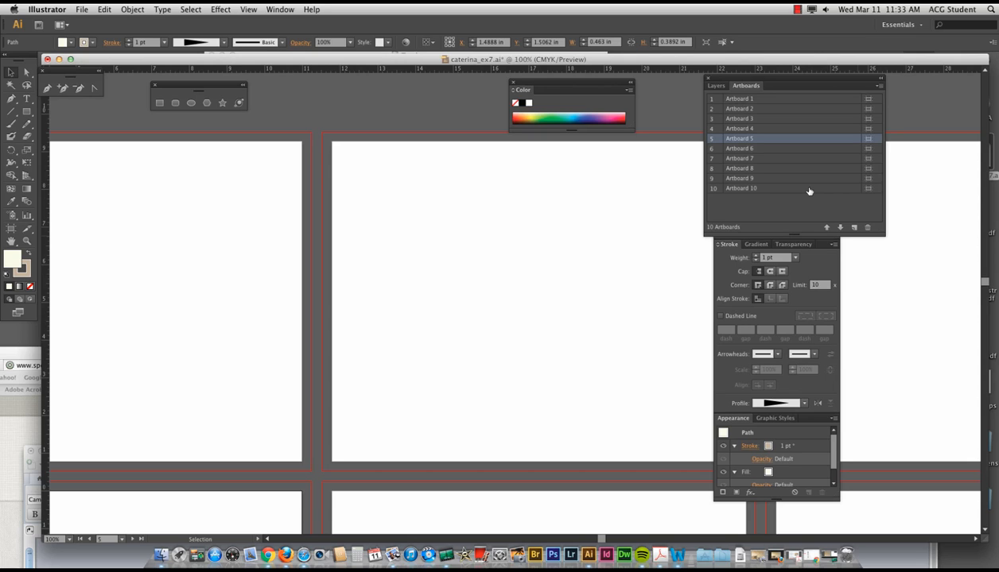
- Place the Desktop image Screen Shot 2015-03-11 at 11.12.00 AM on the empty artboard
left_click(77, 8)
left_click(89, 164)
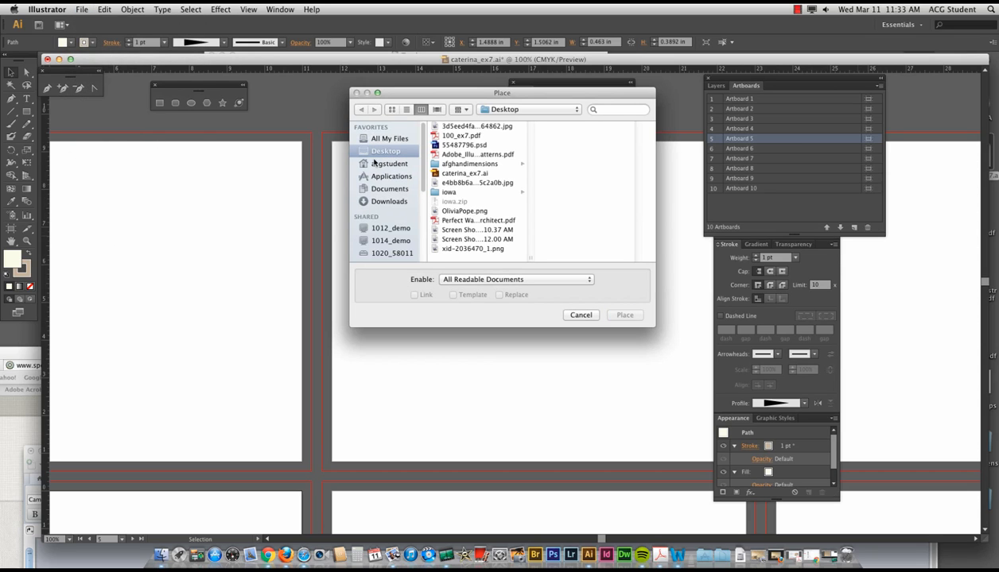
left_click(459, 126)
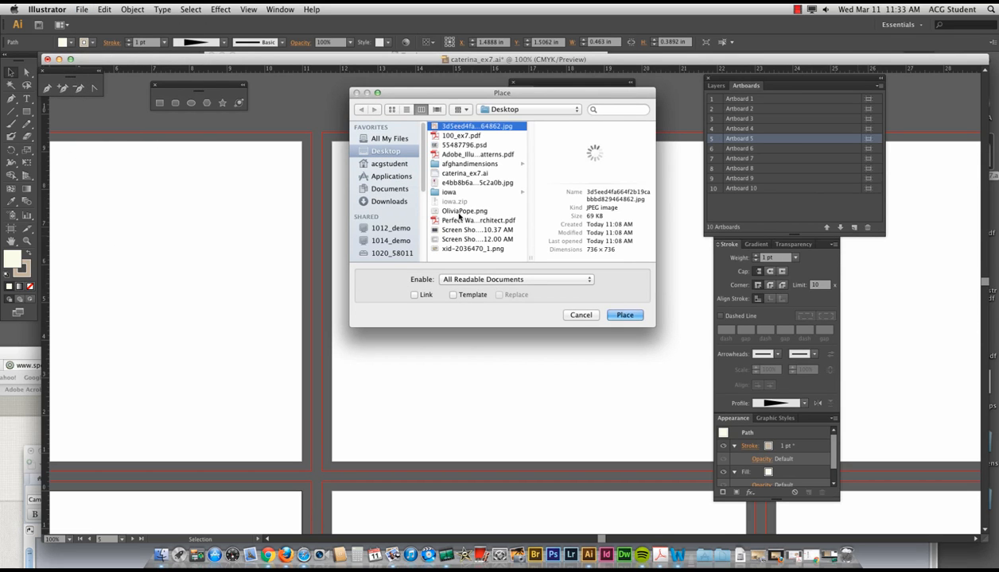
left_click(454, 240)
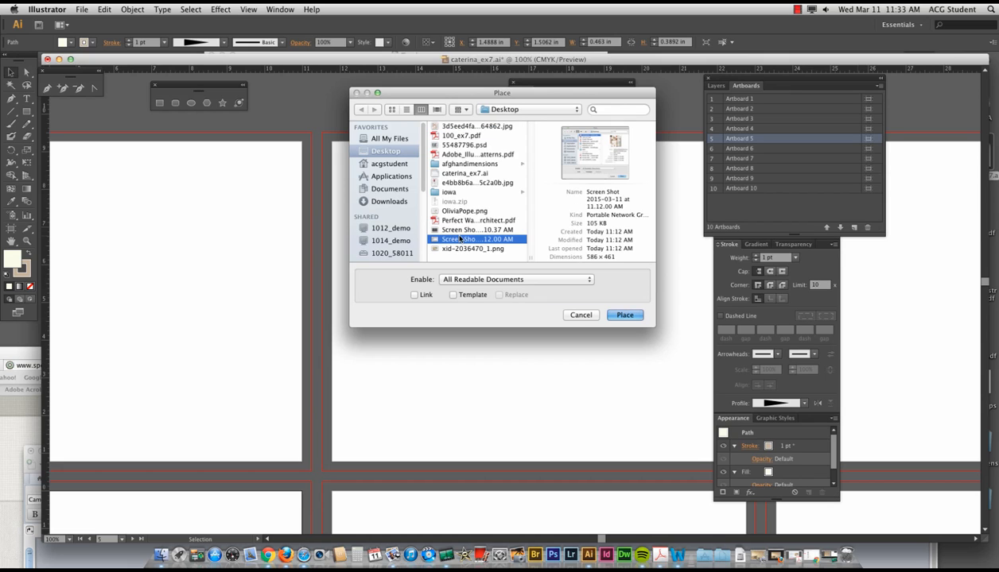
left_click(614, 315)
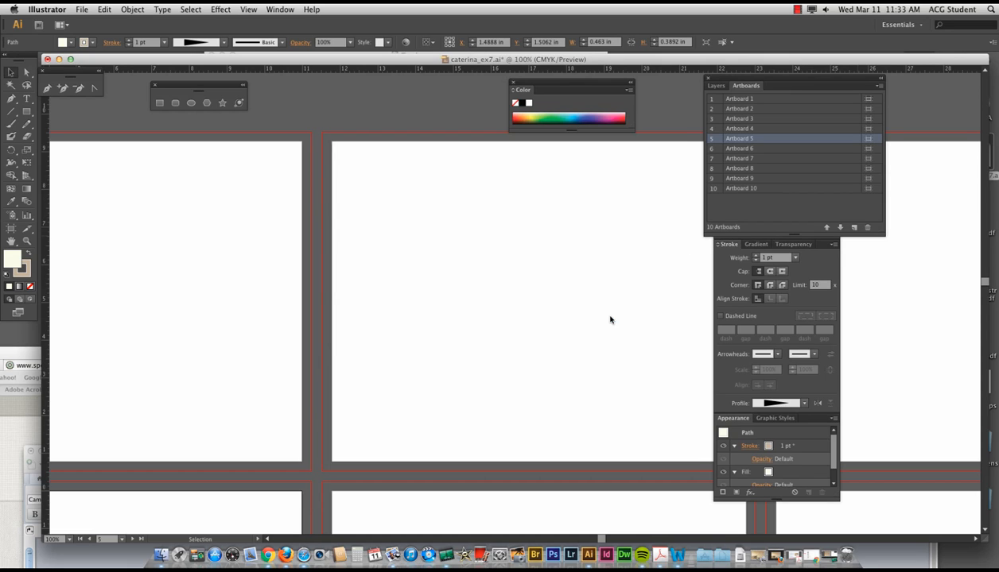
key("super+shift+p")
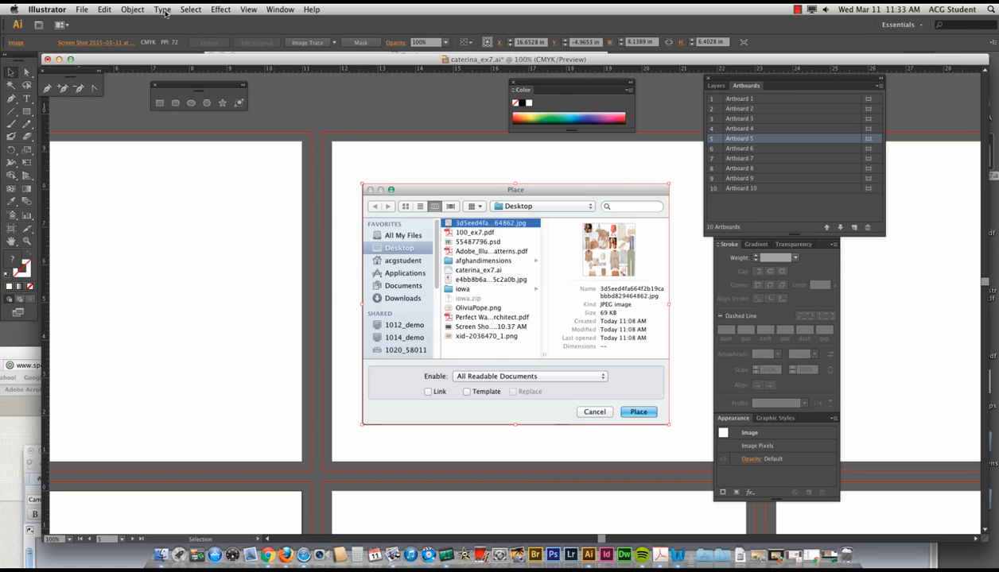
left_click(132, 9)
left_click(132, 9)
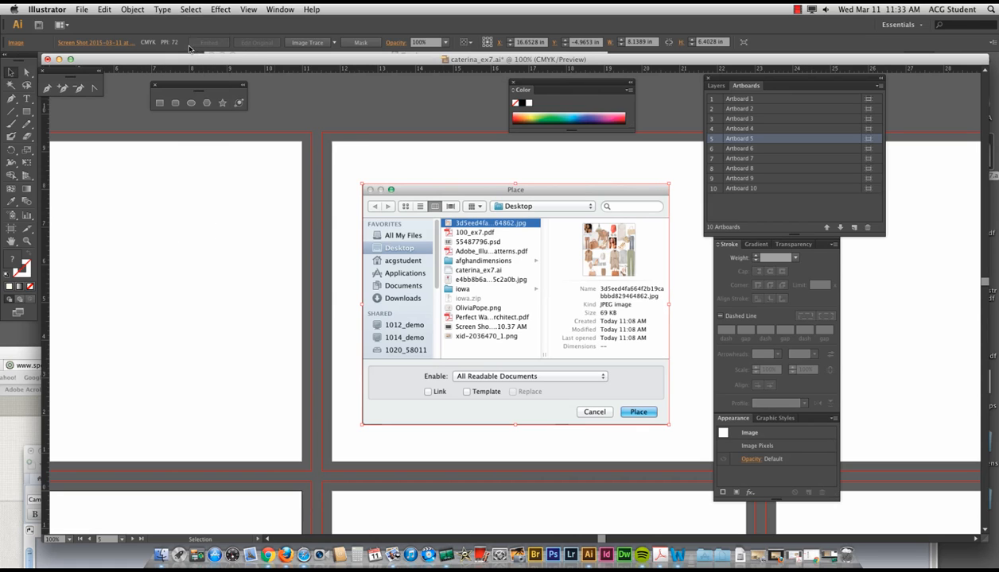
left_click(134, 8)
mouse_move(143, 68)
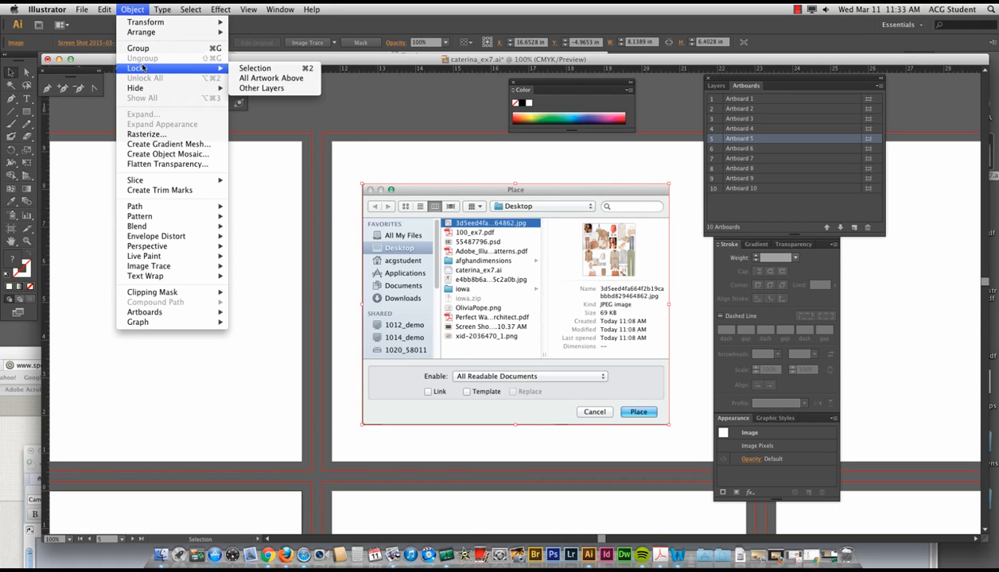
left_click(137, 8)
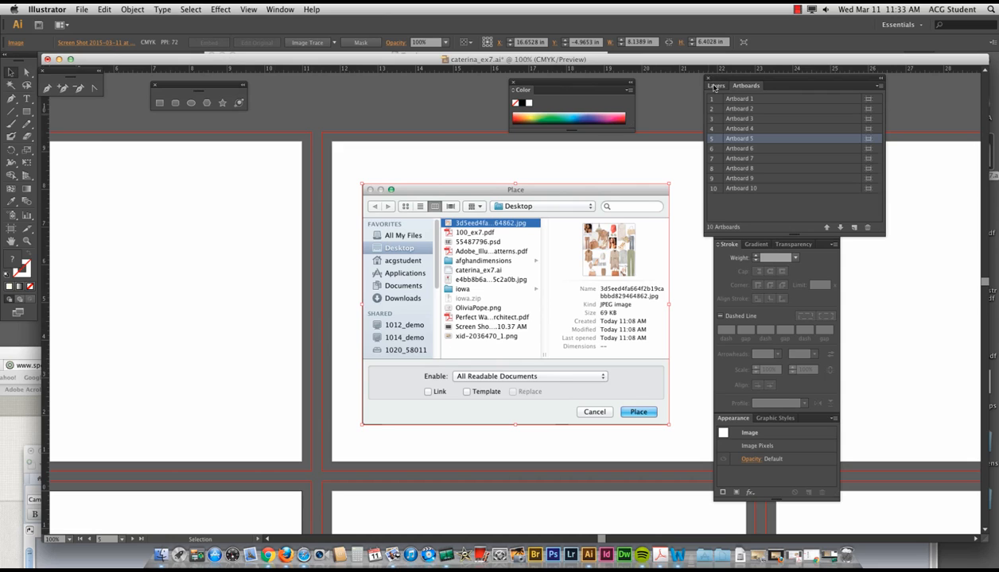
- Move the placed screenshot from the wallpaper layer to the inspiration layer, unlocking that layer to receive it
left_click(715, 85)
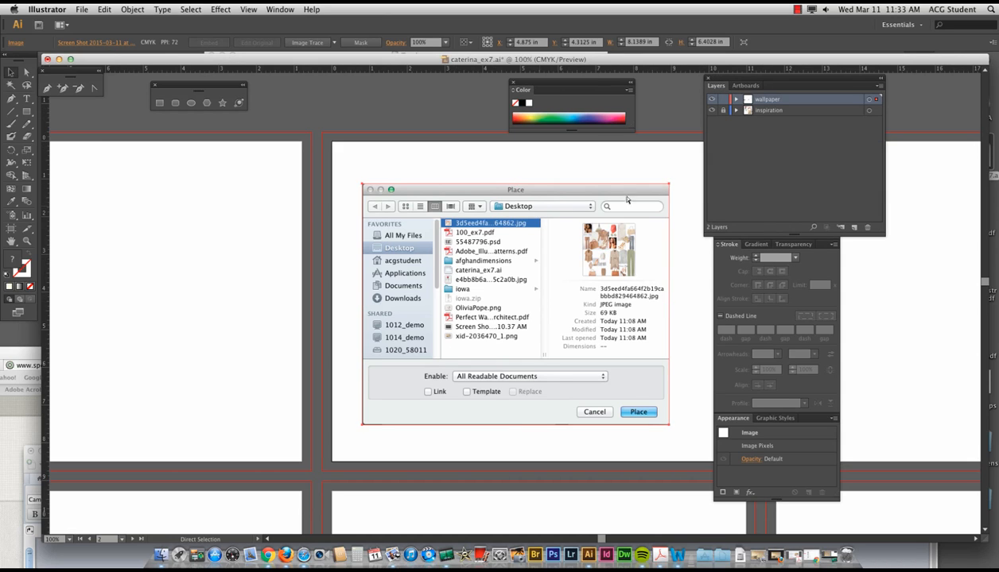
key("super+x")
left_click(723, 111)
left_click(765, 115)
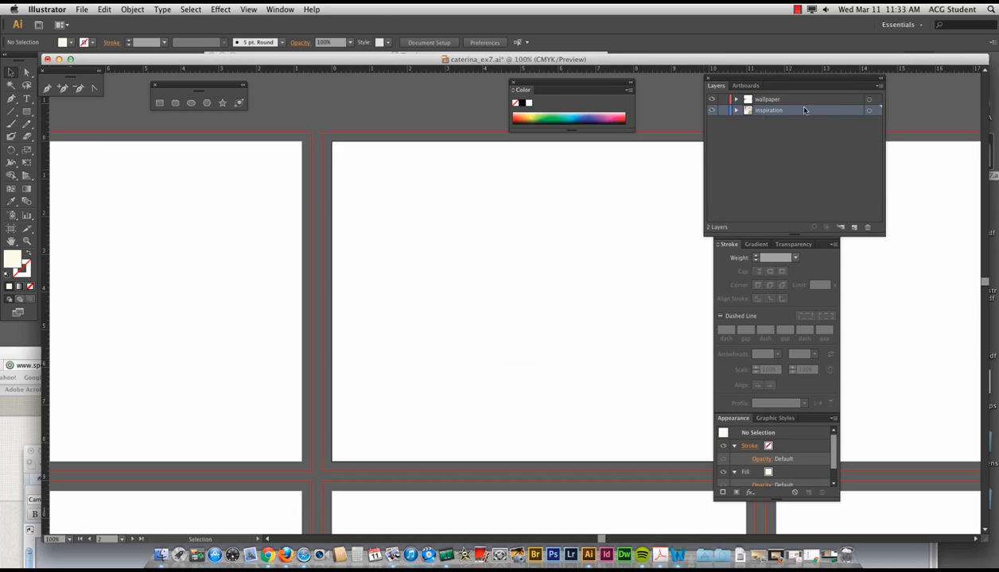
left_click(870, 111)
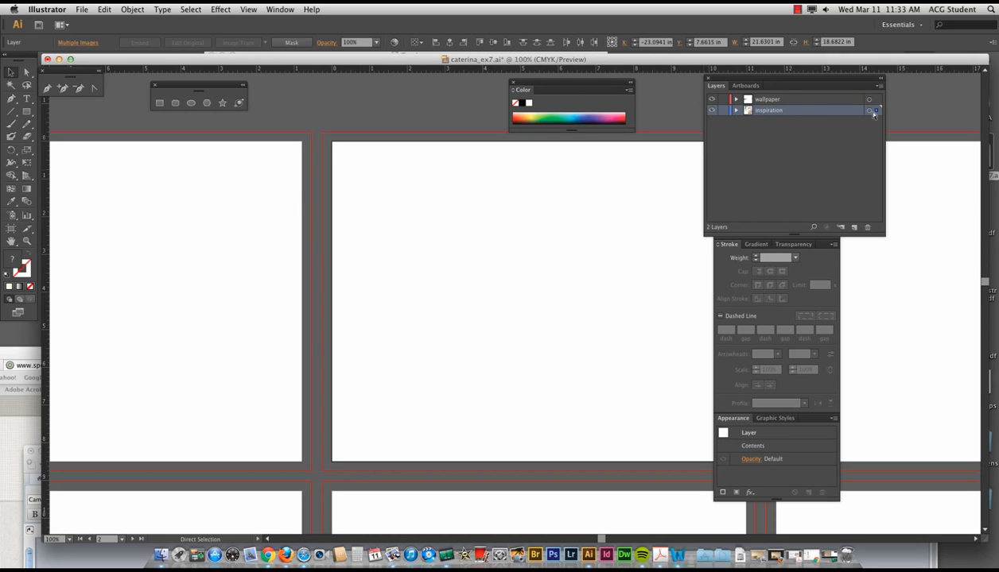
key("super+shift+p")
- Lock the inspiration layer, toggle its visibility off and on, and make the wallpaper layer active
left_click(711, 111)
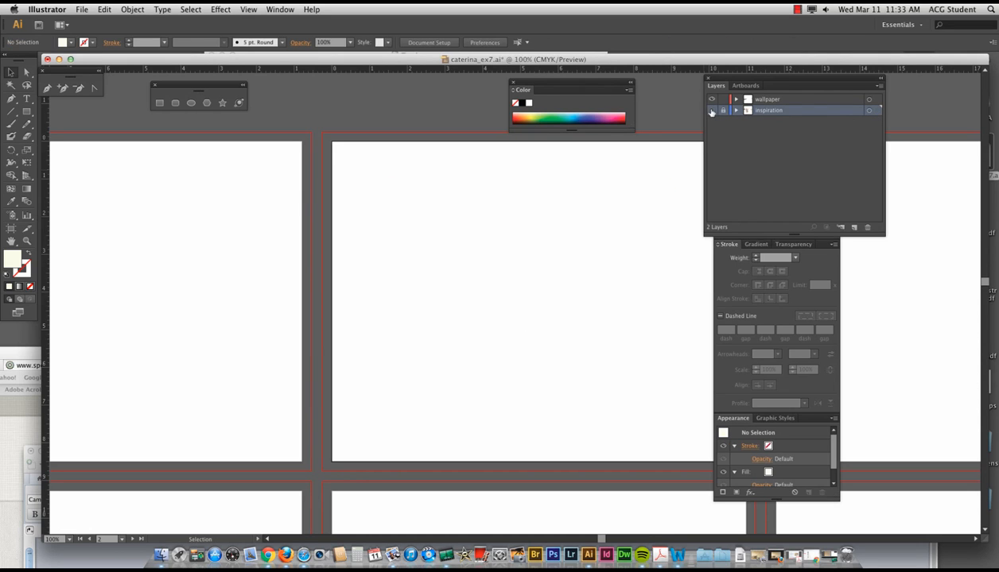
left_click(710, 111)
left_click(768, 100)
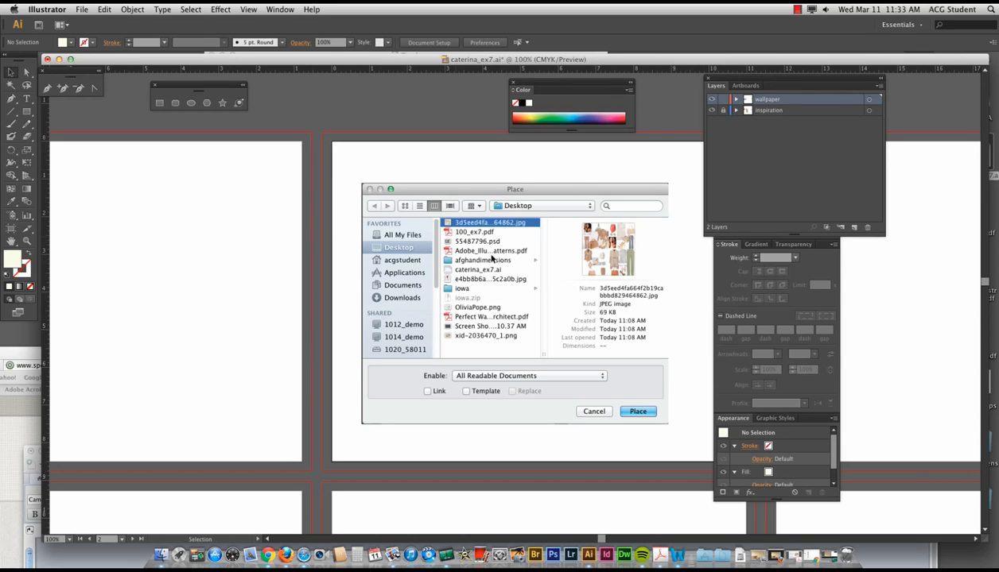
left_click(129, 9)
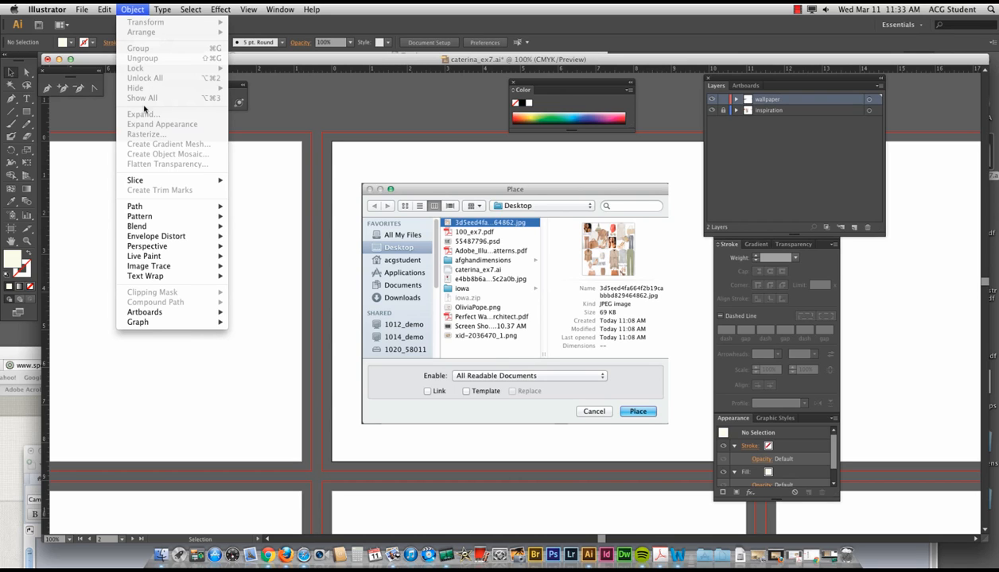
left_click(132, 9)
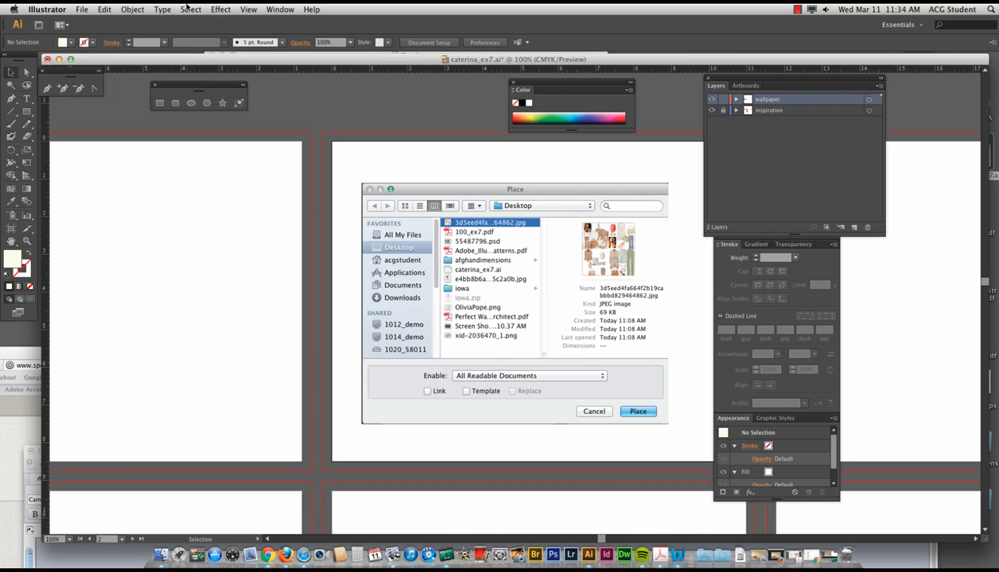